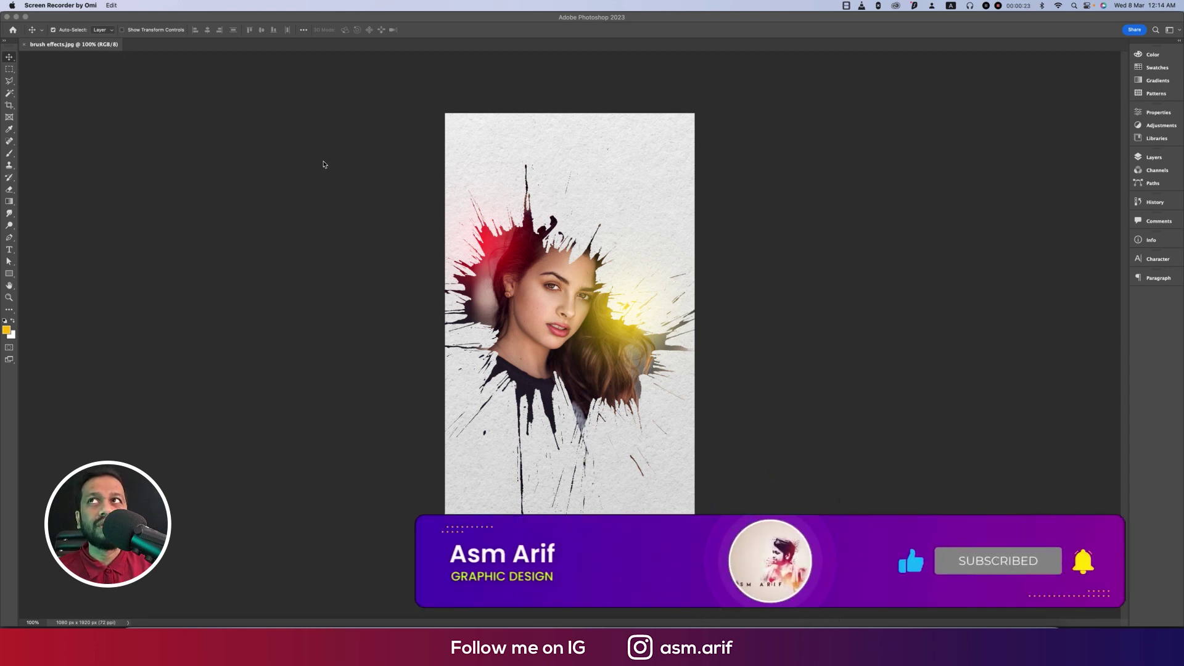
# - Create a new 2000 × 2000 px document named "brush" at 118.11 pixels/centimeter with a transparent background
pyautogui.click(185, 17)
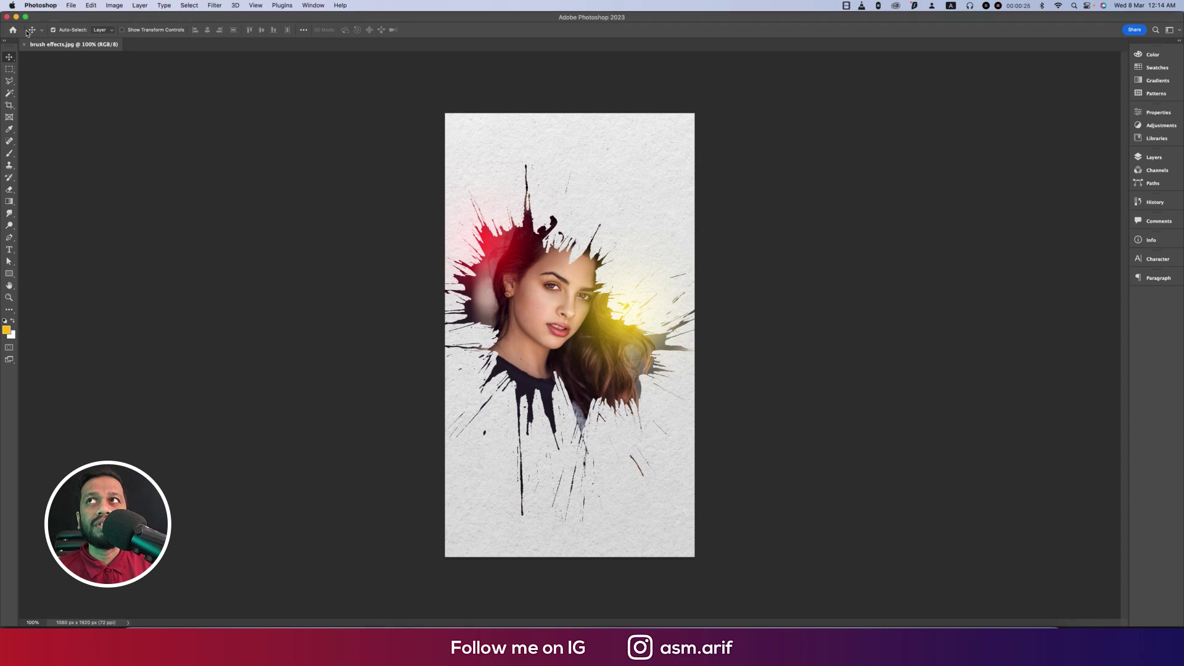
pyautogui.click(71, 5)
pyautogui.click(75, 16)
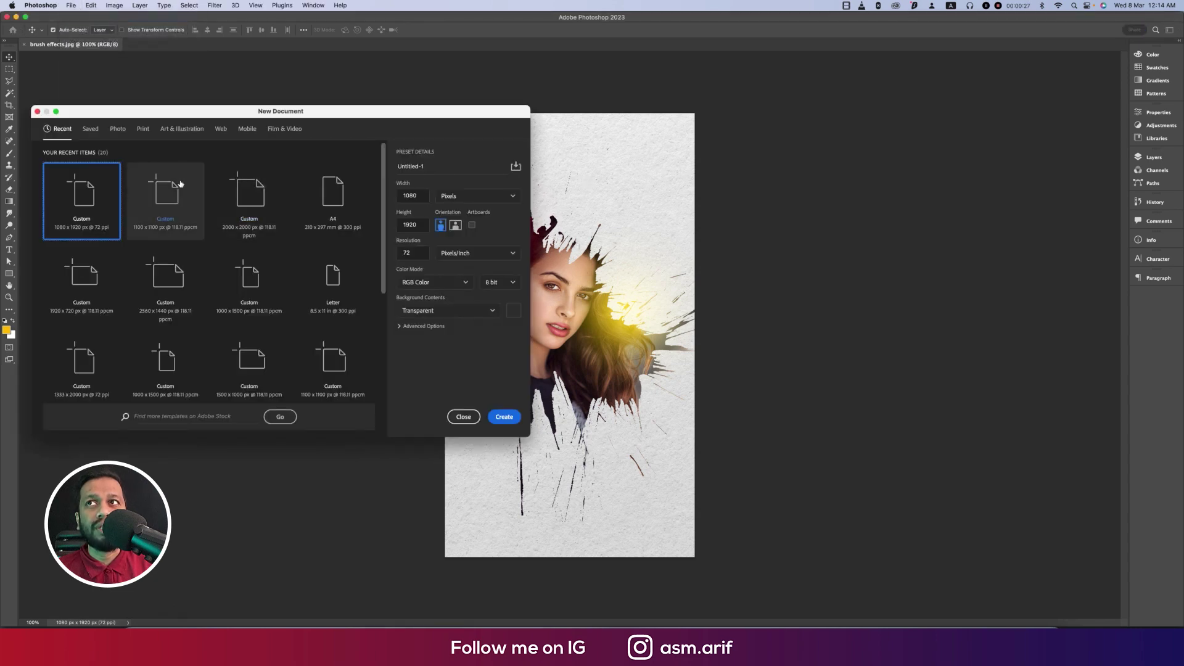
pyautogui.click(243, 188)
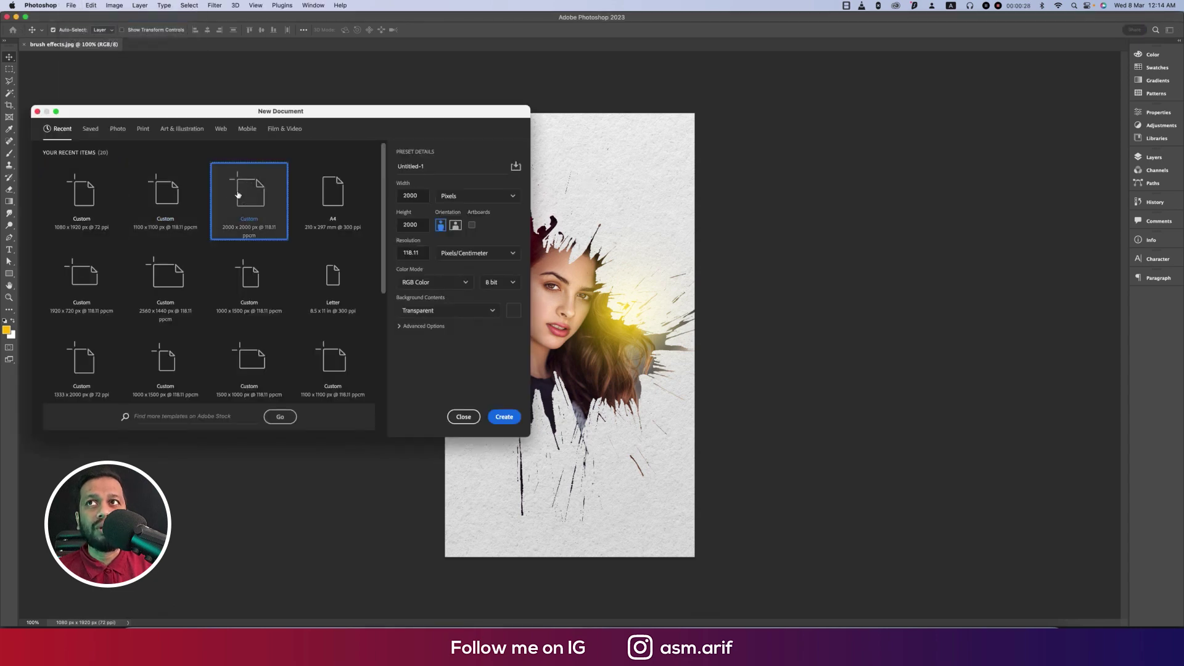
pyautogui.doubleClick(420, 166)
pyautogui.write('brush')
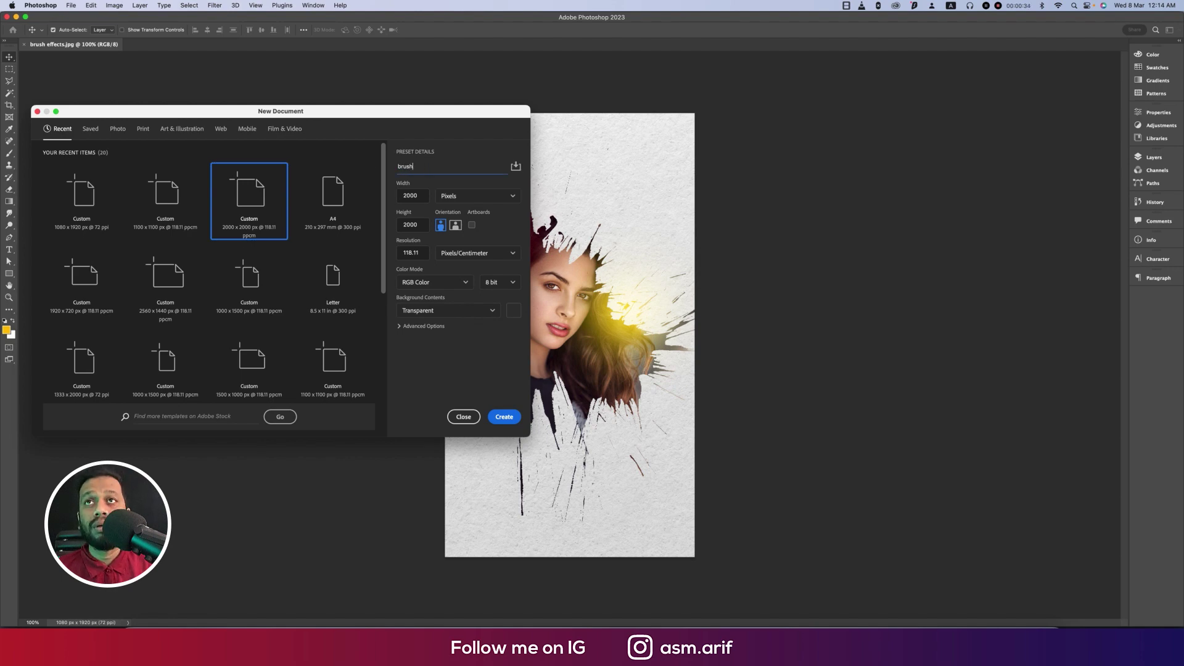
pyautogui.click(512, 420)
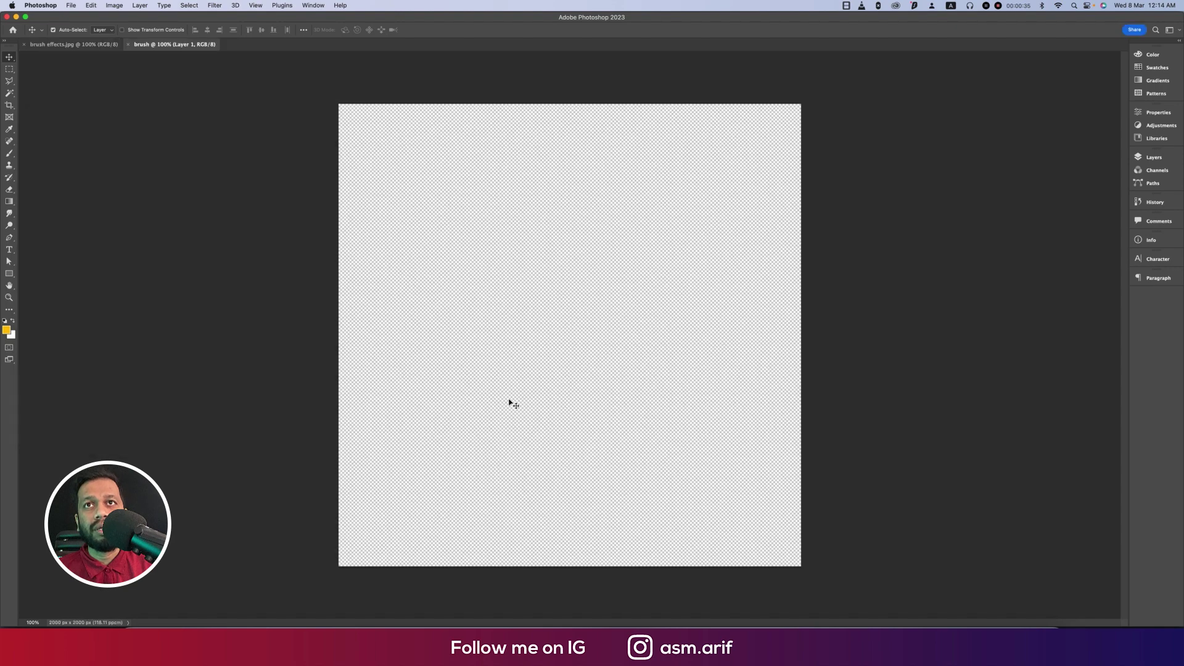
# - Place the white-texture image from Downloads as an embedded object and scale it to cover the whole canvas
pyautogui.click(71, 6)
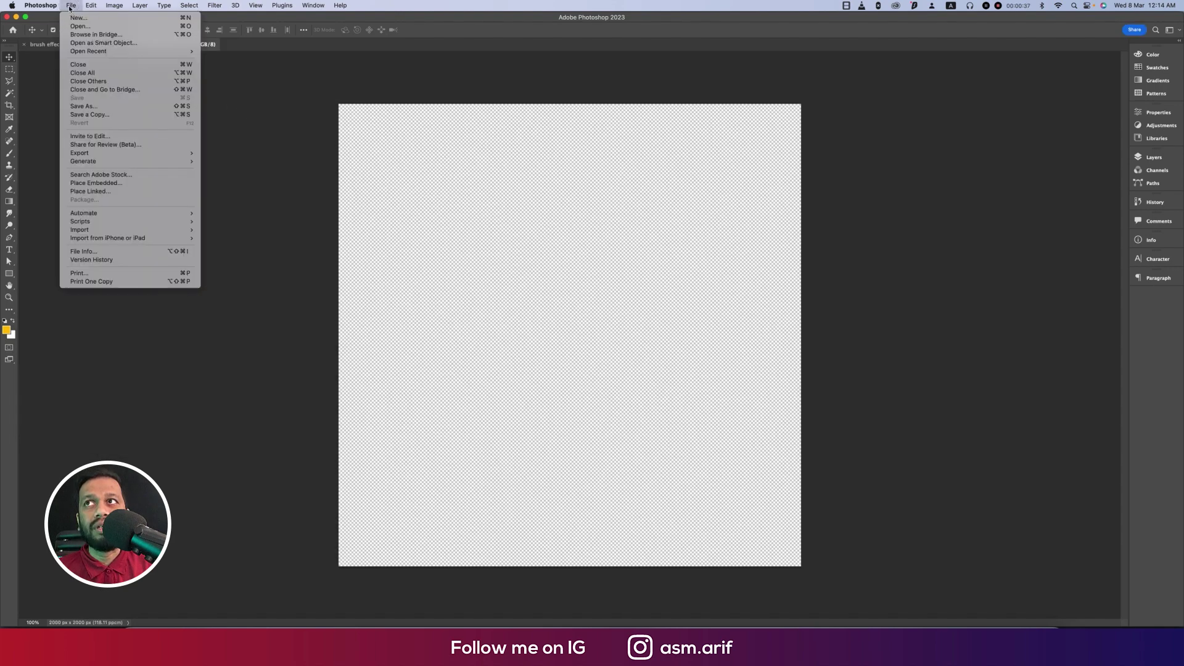
pyautogui.click(99, 184)
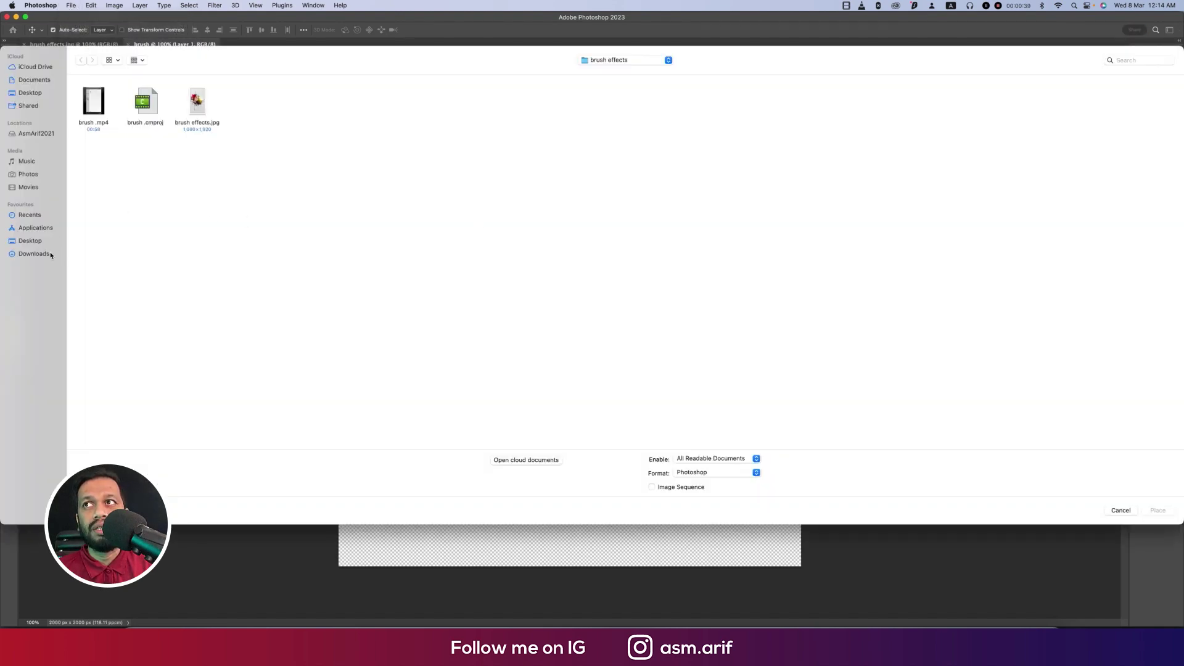
pyautogui.click(51, 255)
pyautogui.doubleClick(98, 102)
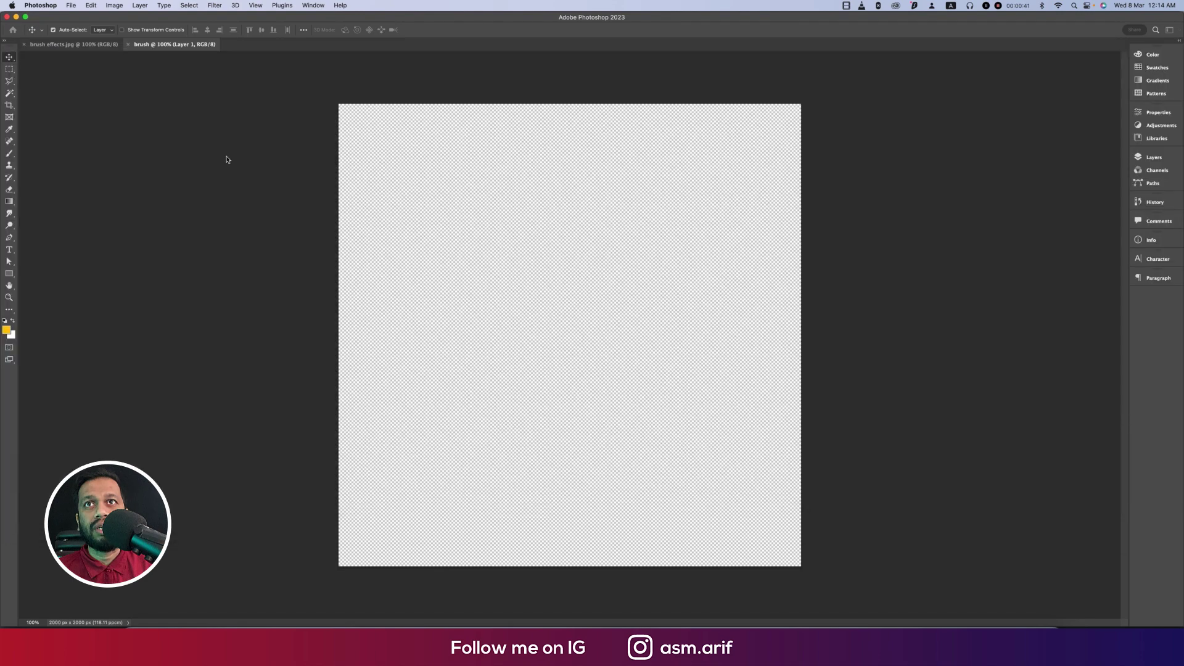
pyautogui.moveTo(573, 489); pyautogui.dragTo(587, 569)
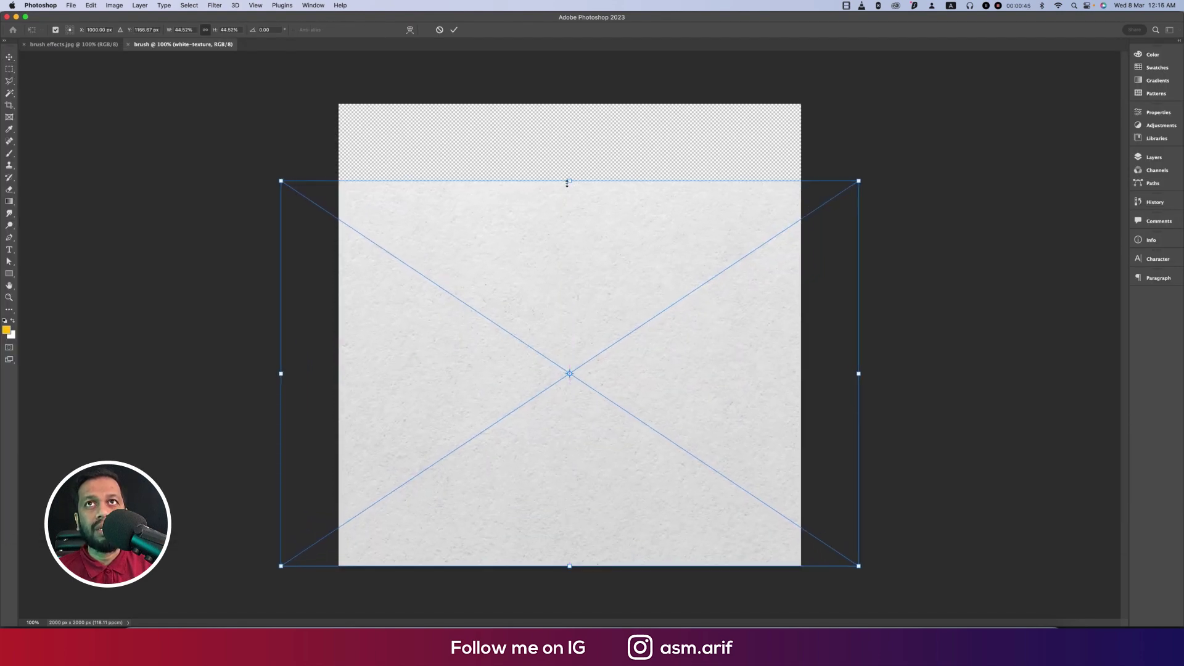
pyautogui.moveTo(569, 180); pyautogui.dragTo(575, 106)
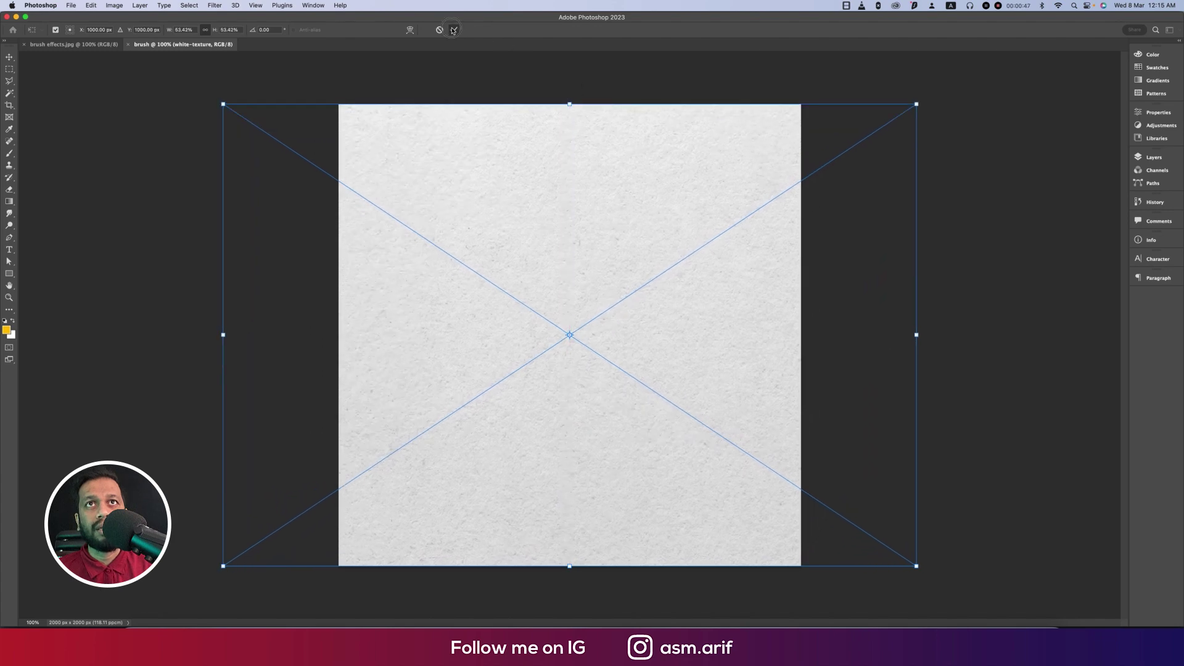
pyautogui.click(454, 30)
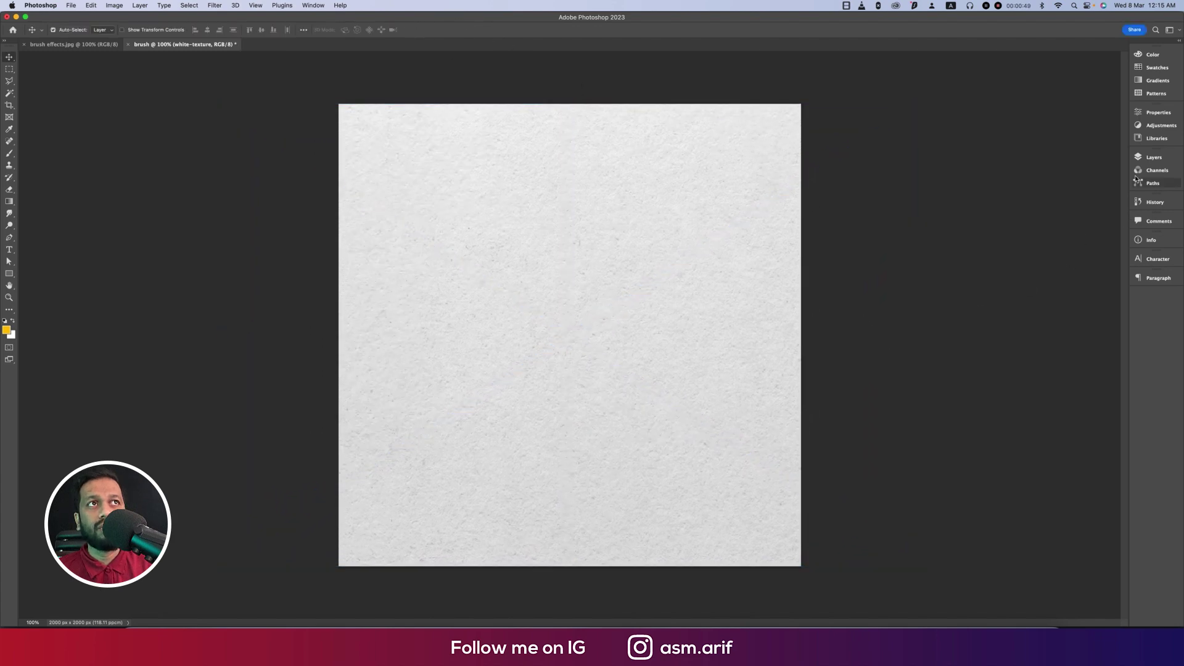
# - Label the white-texture layer red and rasterize it
pyautogui.click(1153, 157)
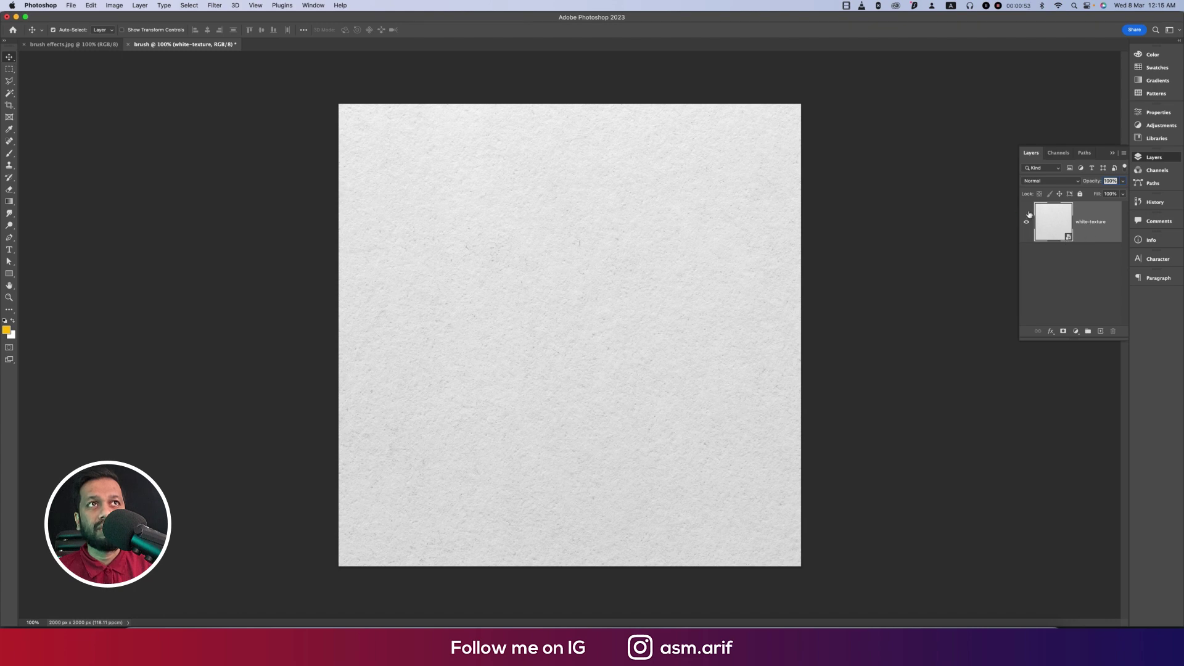
pyautogui.rightClick(1028, 217)
pyautogui.click(1051, 249)
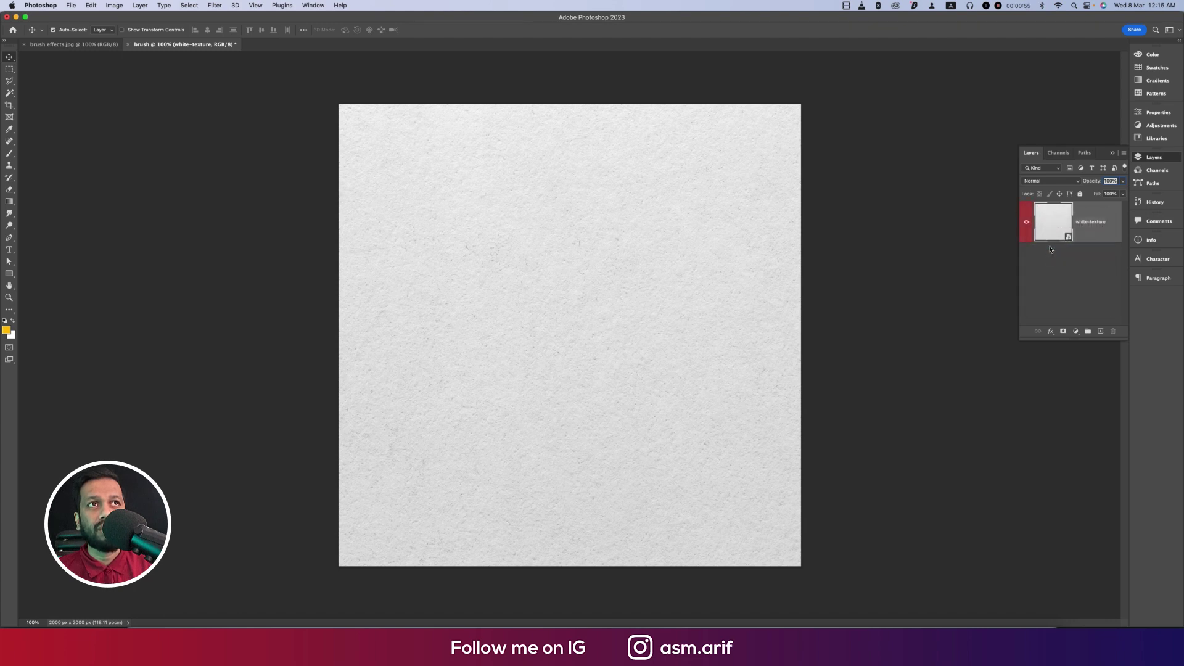
pyautogui.rightClick(1092, 241)
pyautogui.click(1005, 348)
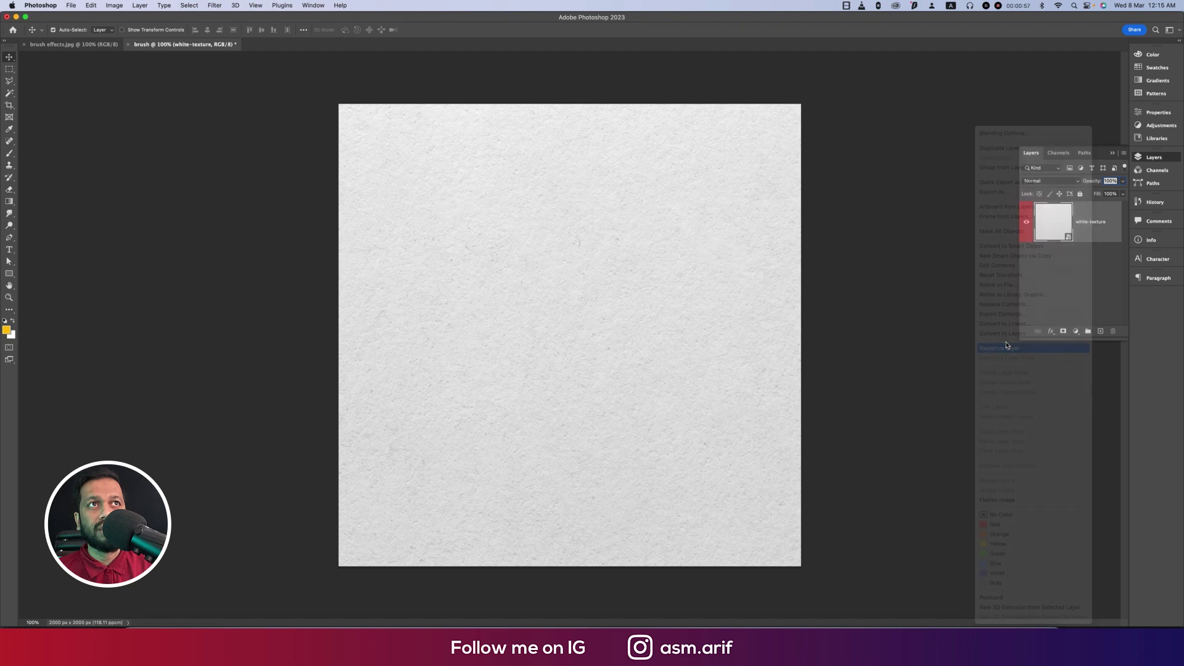
# - Rename the white-texture layer to "bg"
pyautogui.doubleClick(1091, 222)
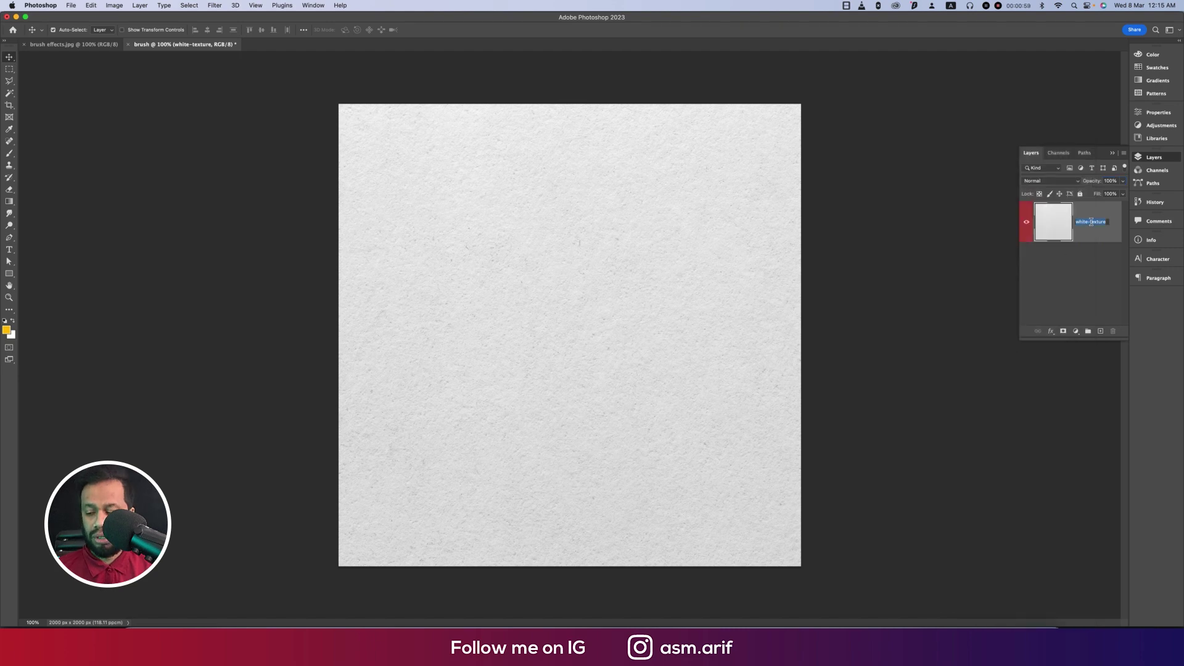
pyautogui.write('b')
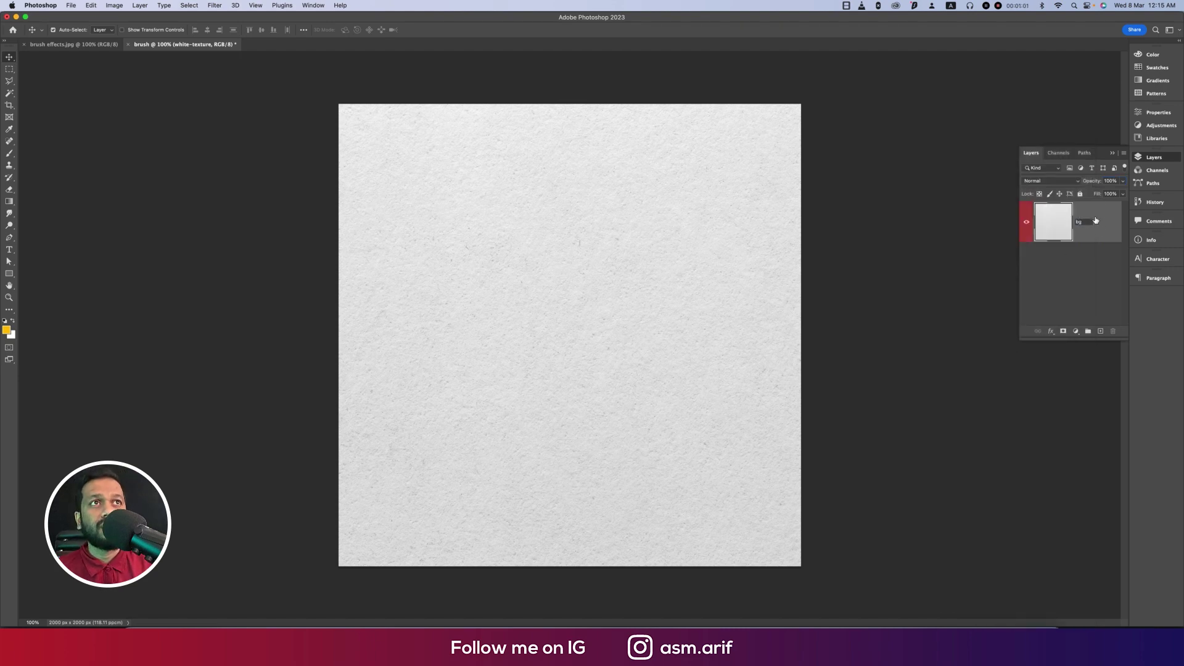
pyautogui.write('g')
pyautogui.click(1101, 252)
pyautogui.click(1104, 239)
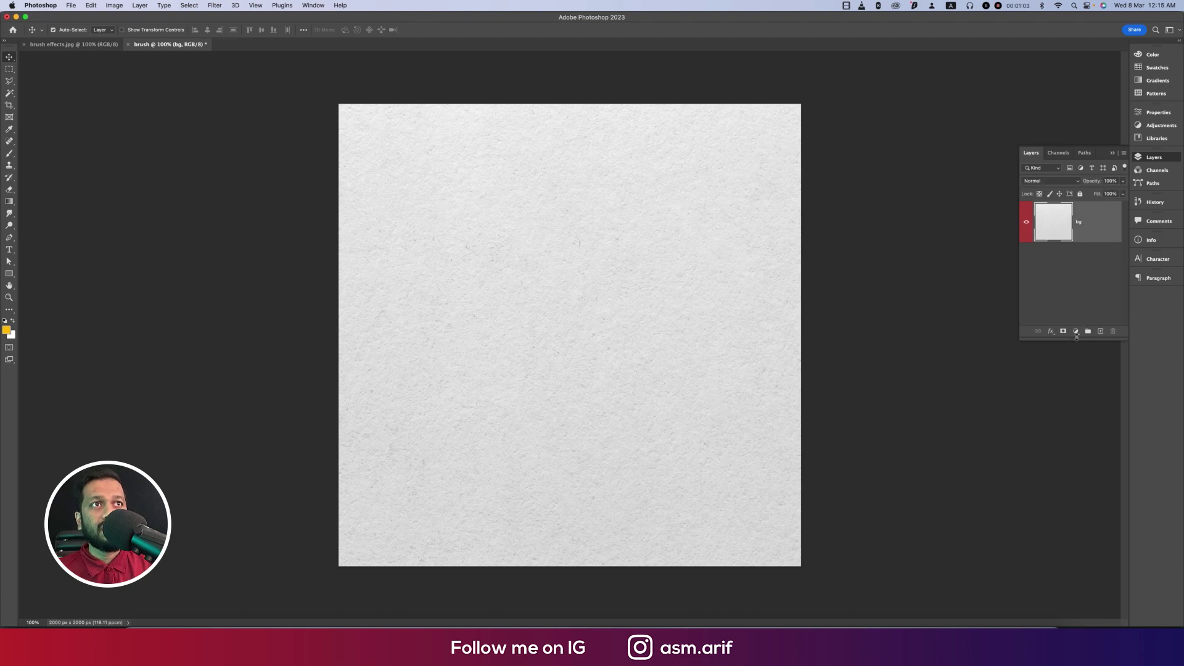
# - Place the Black-Brush-Art-PNG-File image from Downloads as an embedded object at its default size above the bg layer
pyautogui.click(73, 6)
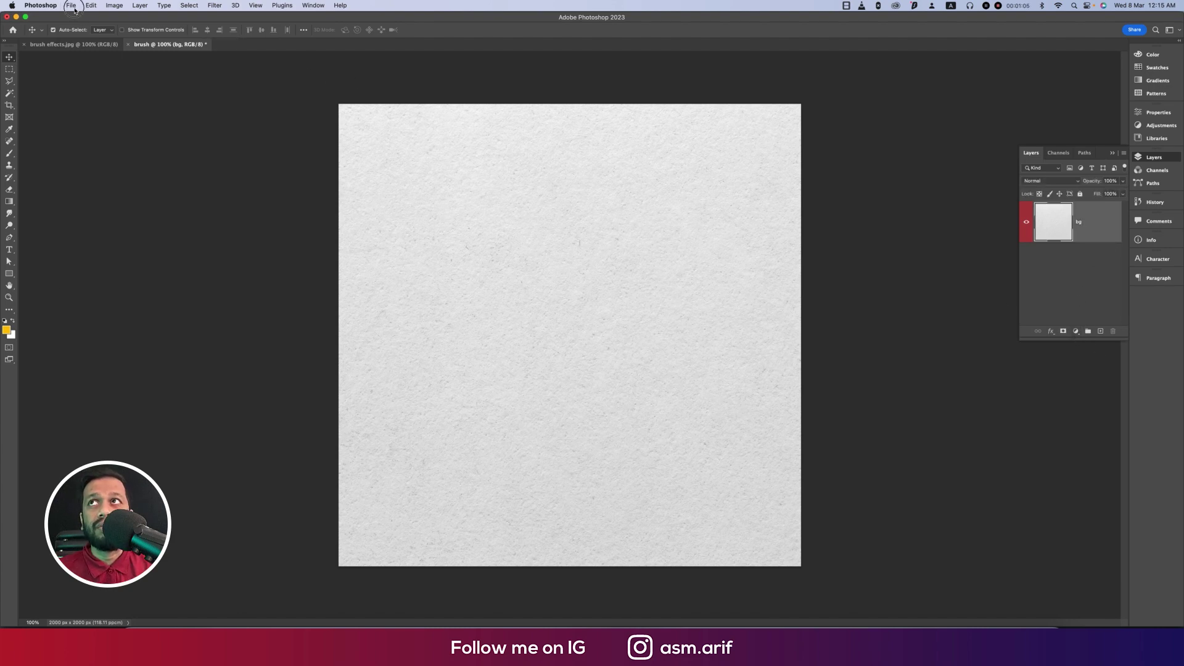
pyautogui.click(107, 183)
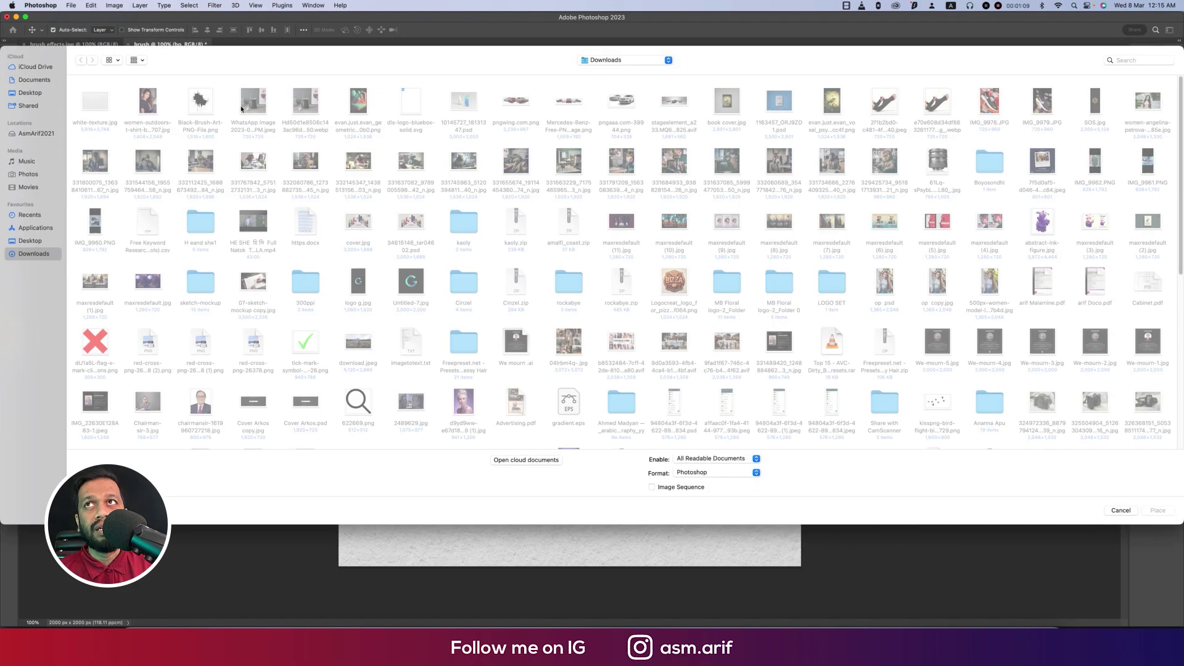
pyautogui.doubleClick(209, 109)
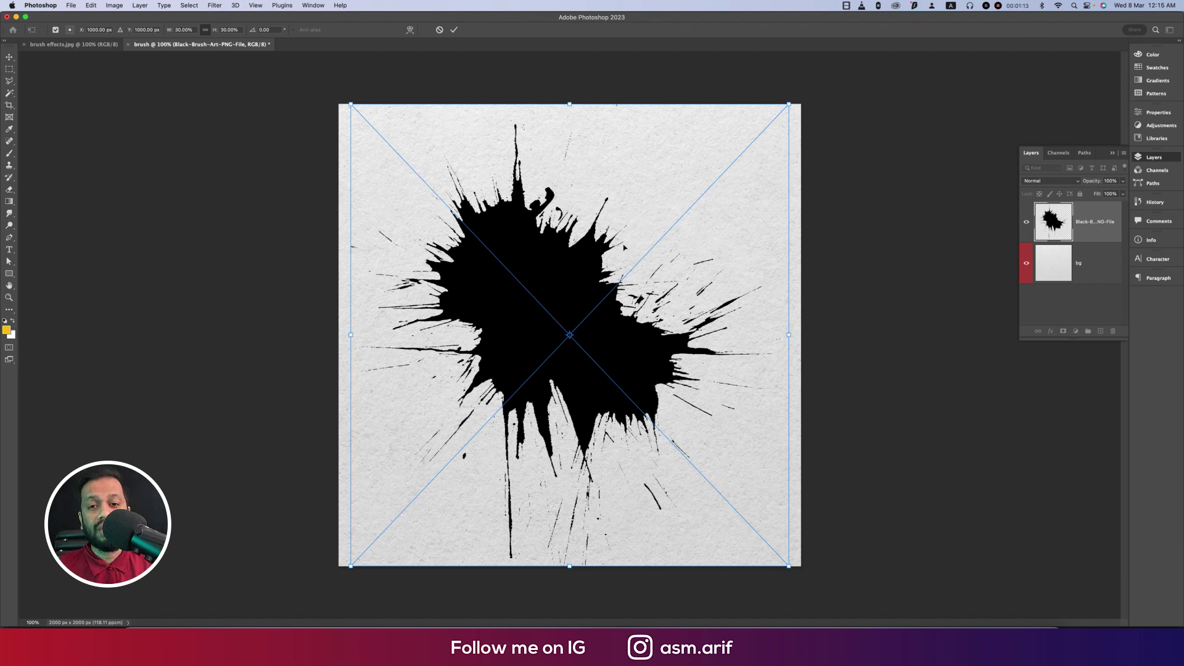
pyautogui.press('Return')
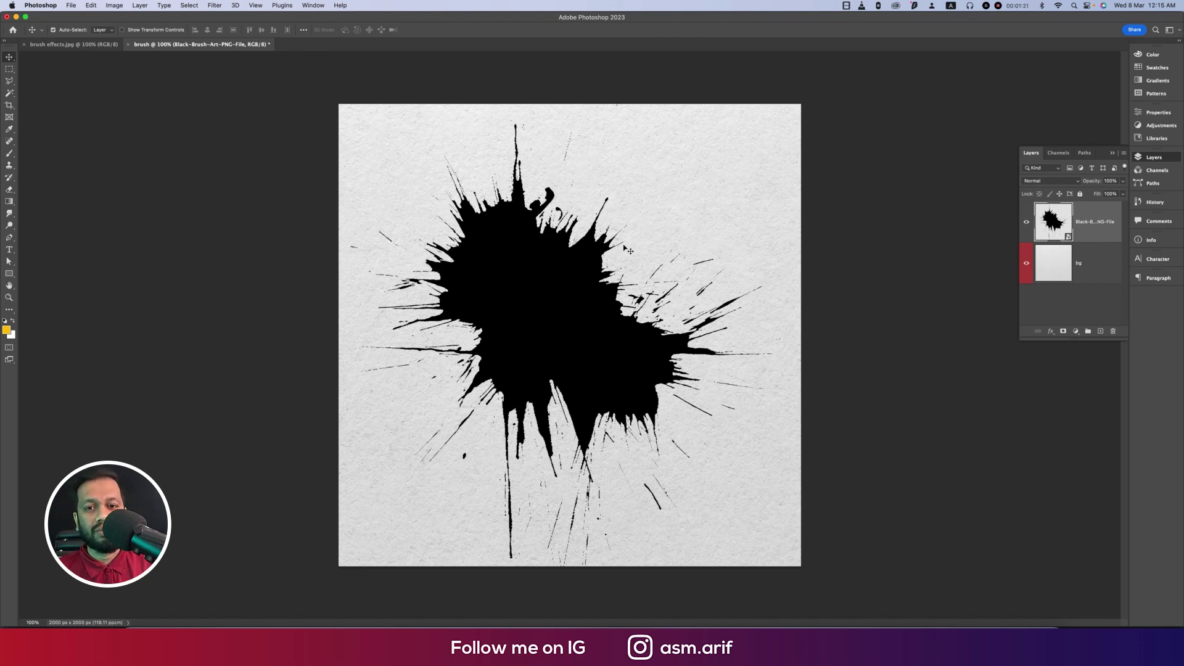
# - Rasterize the black ink splatter layer and rename it to "brush"
pyautogui.rightClick(1100, 220)
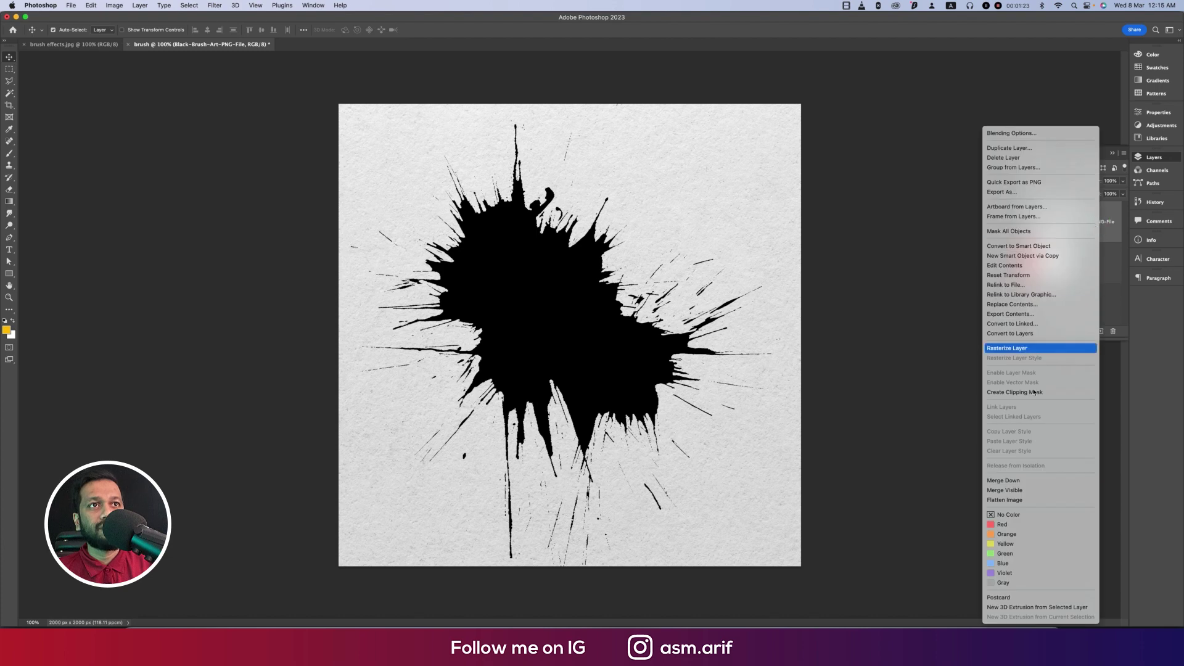
pyautogui.click(1024, 348)
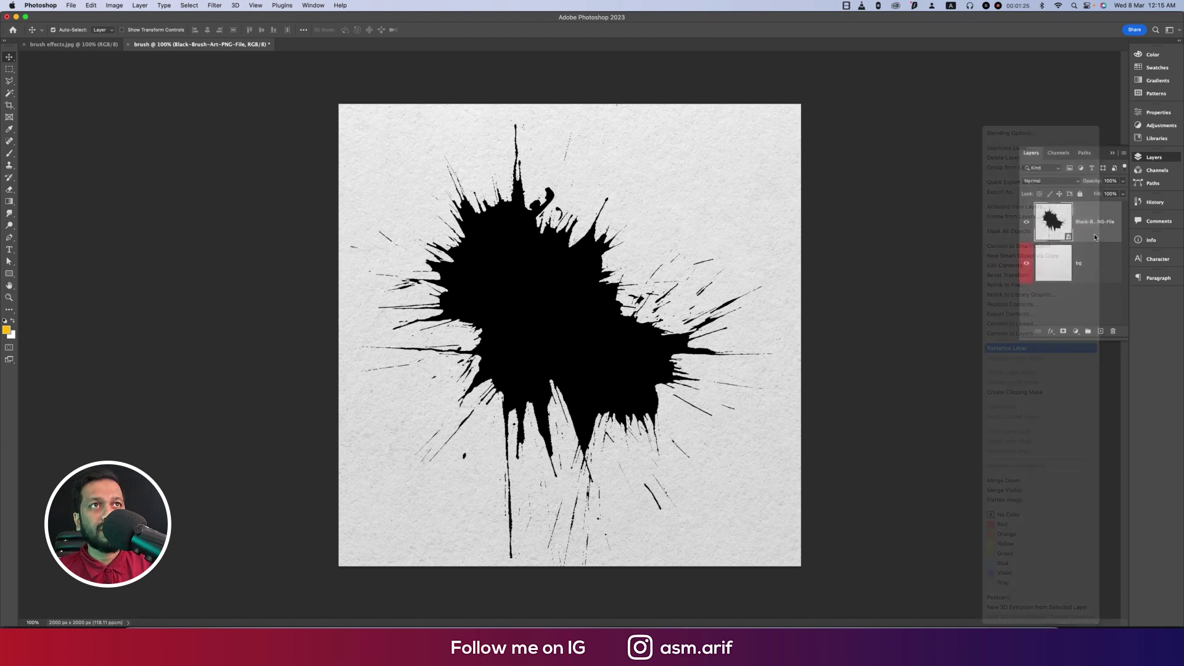
pyautogui.doubleClick(1090, 222)
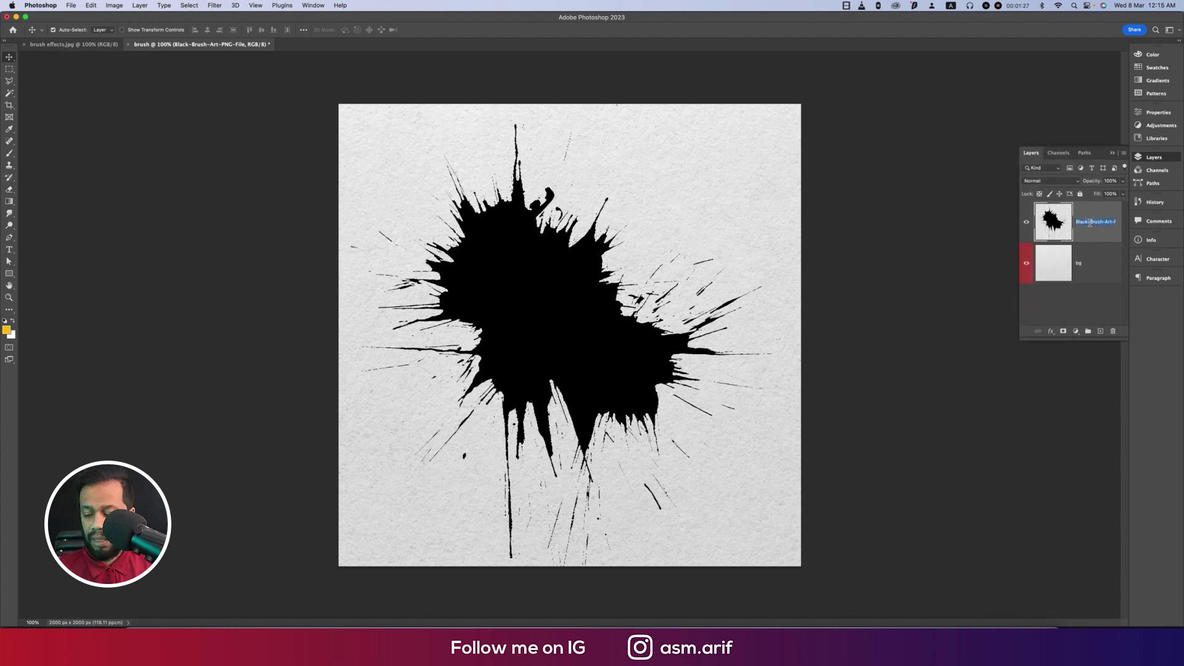
pyautogui.write('brush')
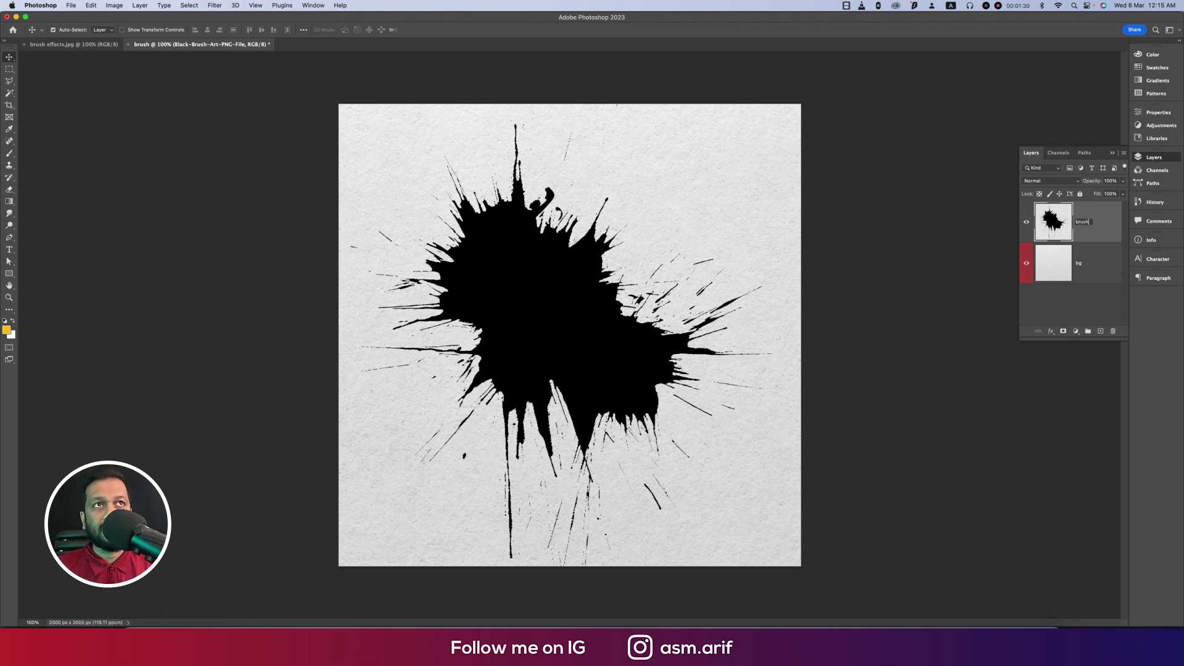
pyautogui.press('Return')
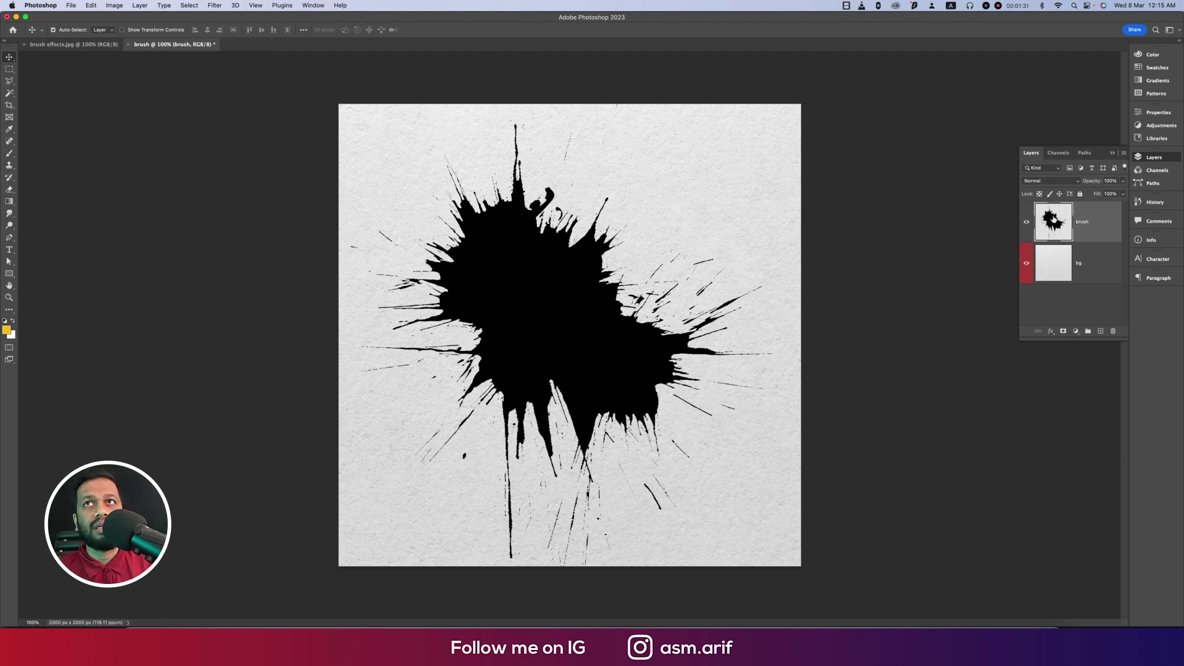
# - Place the women-outdoors-t-shirt portrait from Downloads as an embedded object at its default size above the brush layer
pyautogui.click(74, 7)
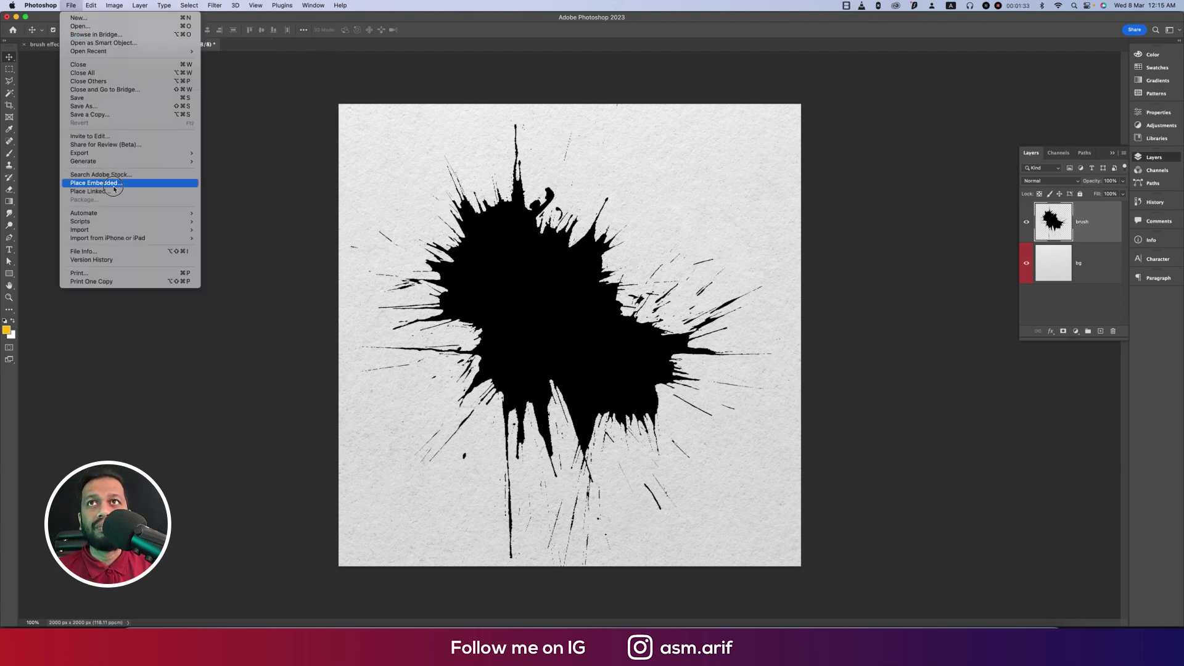
pyautogui.click(111, 185)
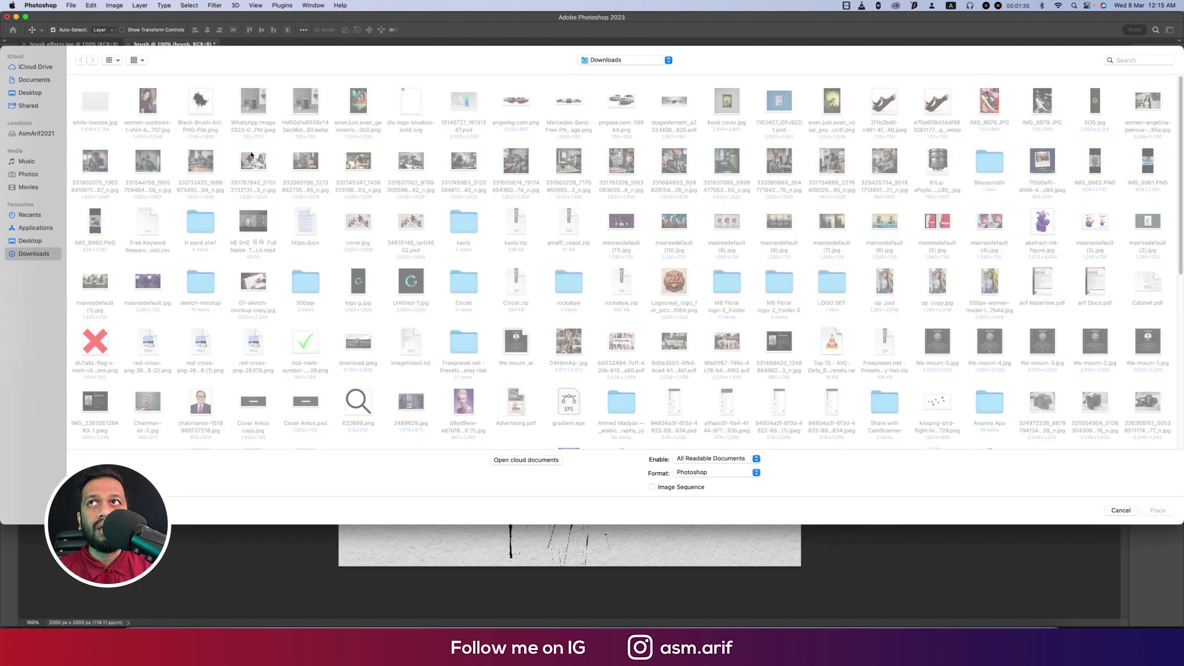
pyautogui.doubleClick(148, 102)
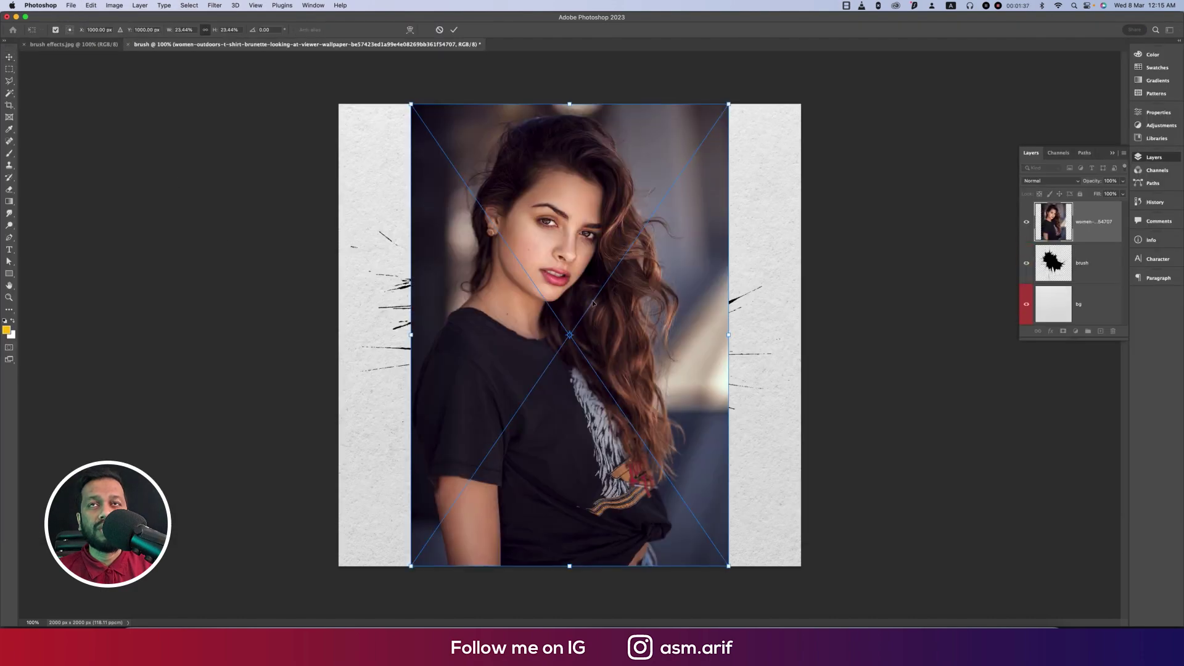
pyautogui.press('Return')
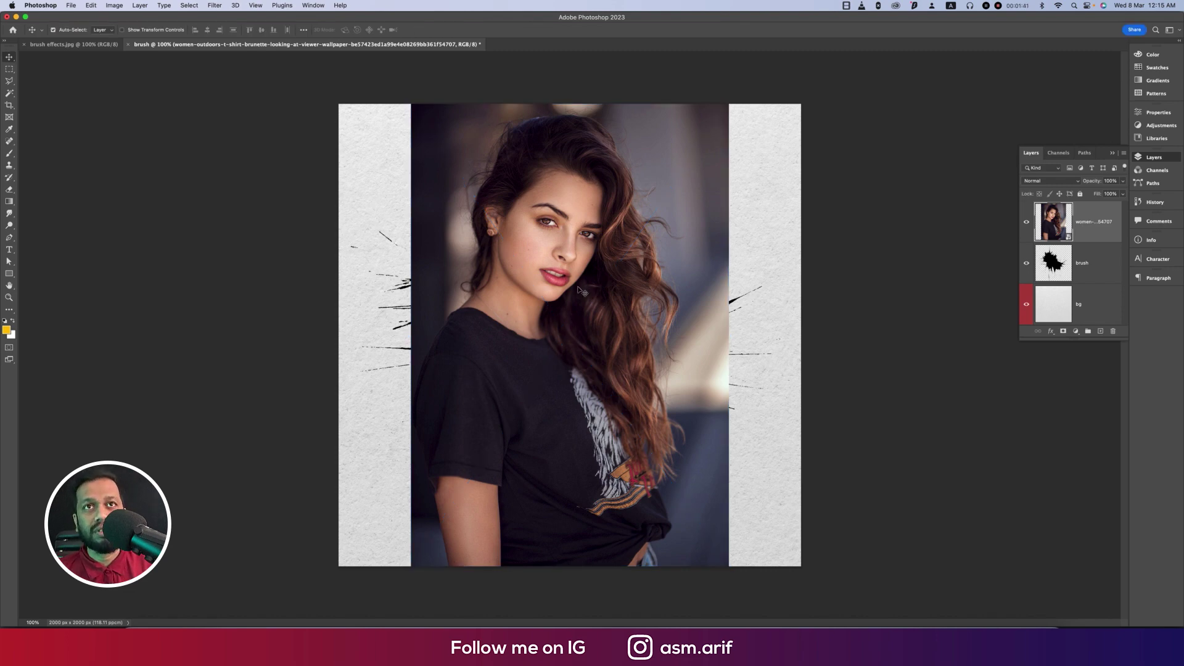
# - Rasterize the portrait layer and rename it to "photo"
pyautogui.rightClick(1088, 227)
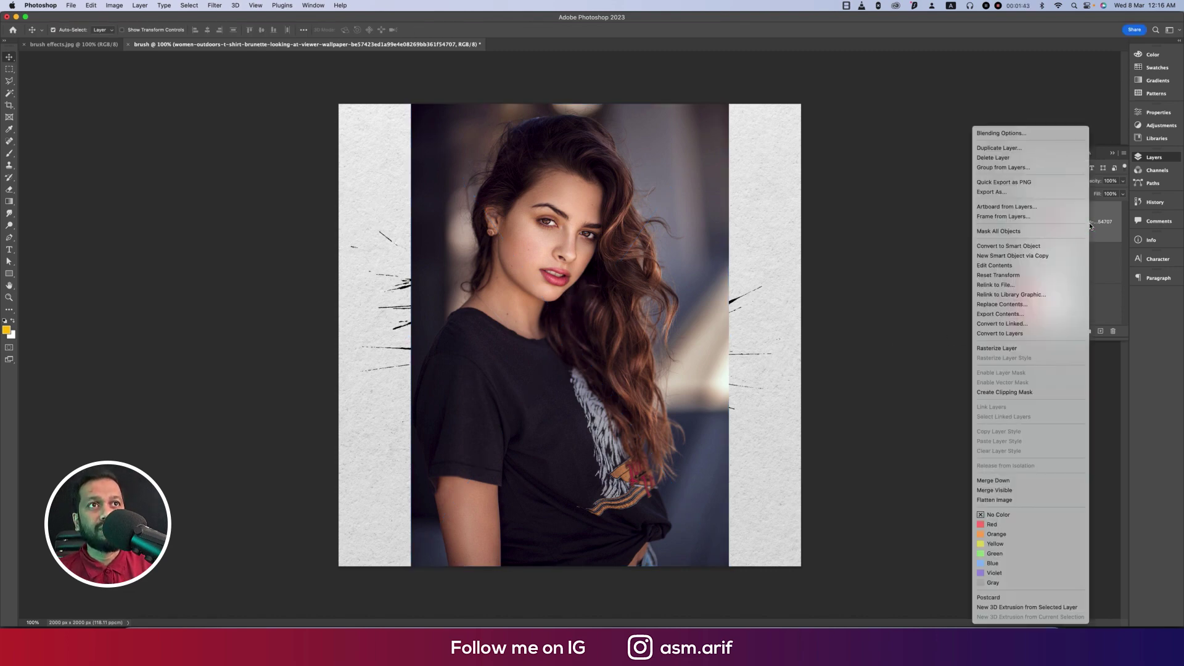
pyautogui.click(1003, 348)
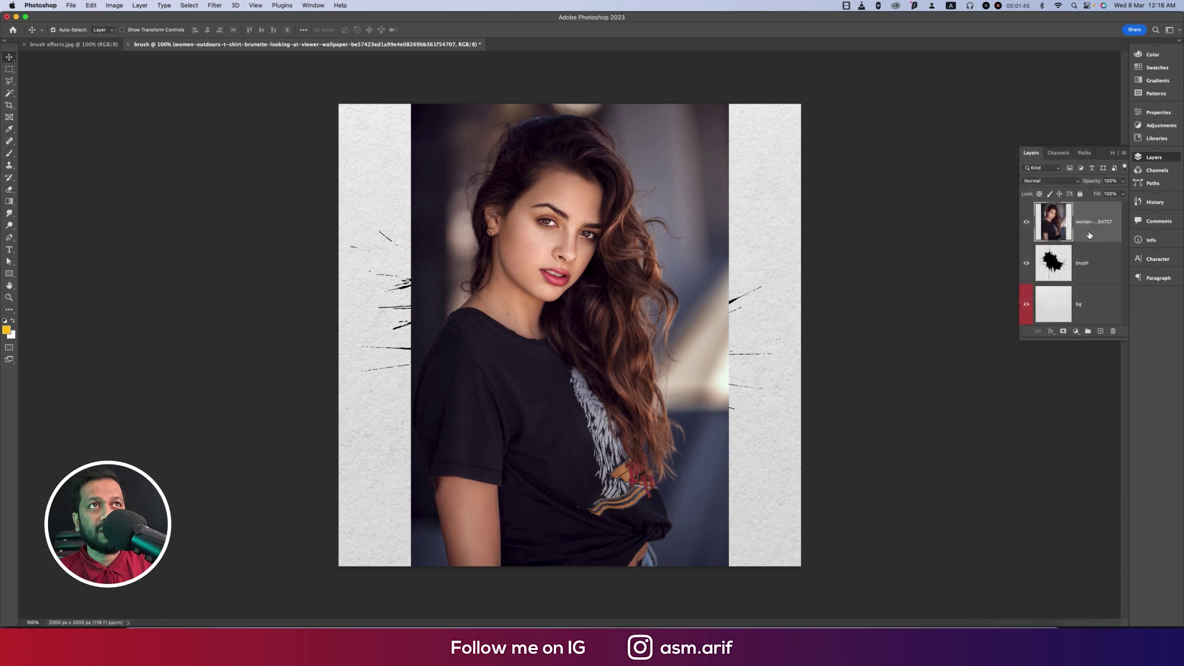
pyautogui.doubleClick(1100, 221)
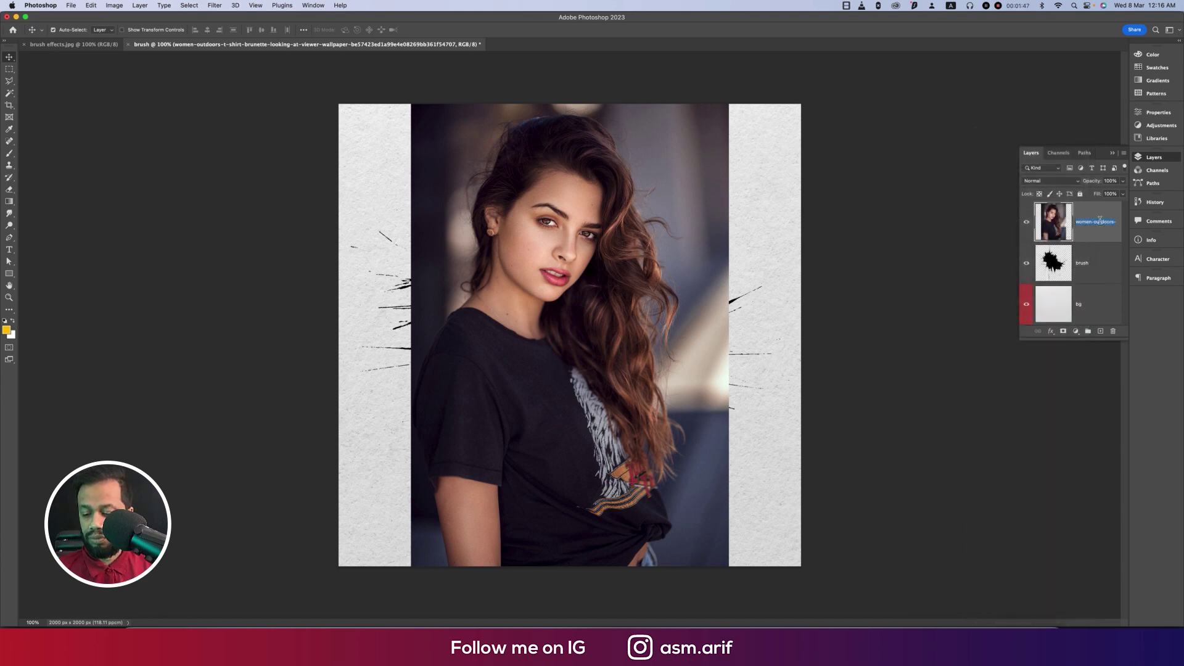
pyautogui.write('pho')
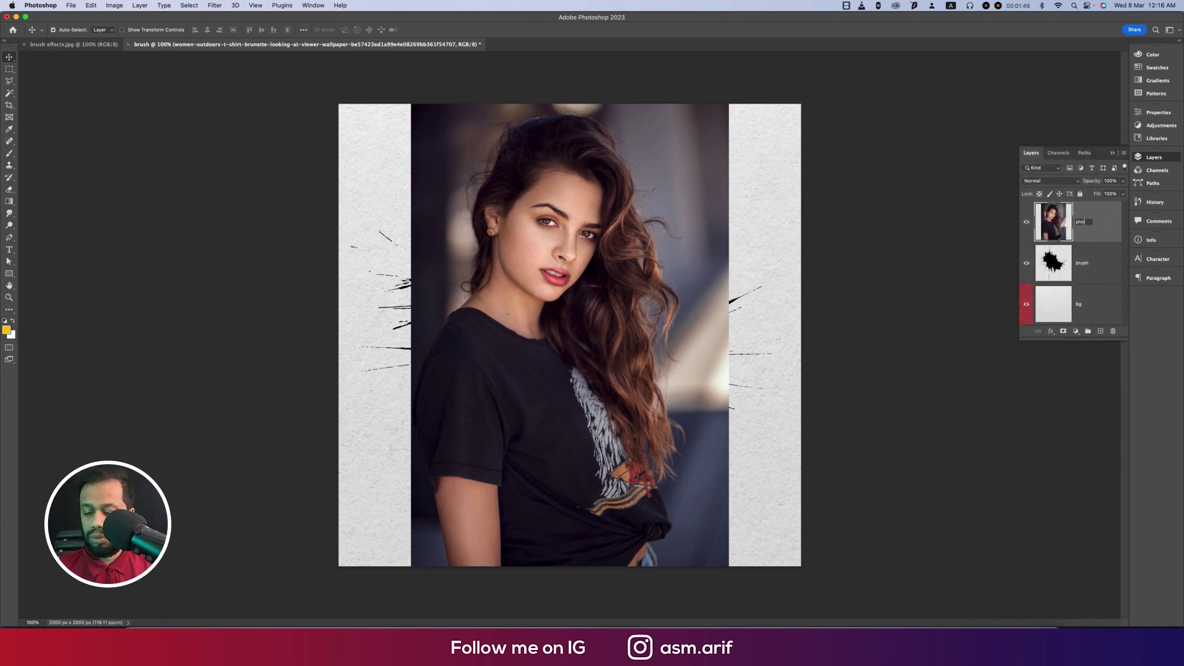
pyautogui.write('to')
pyautogui.press('Return')
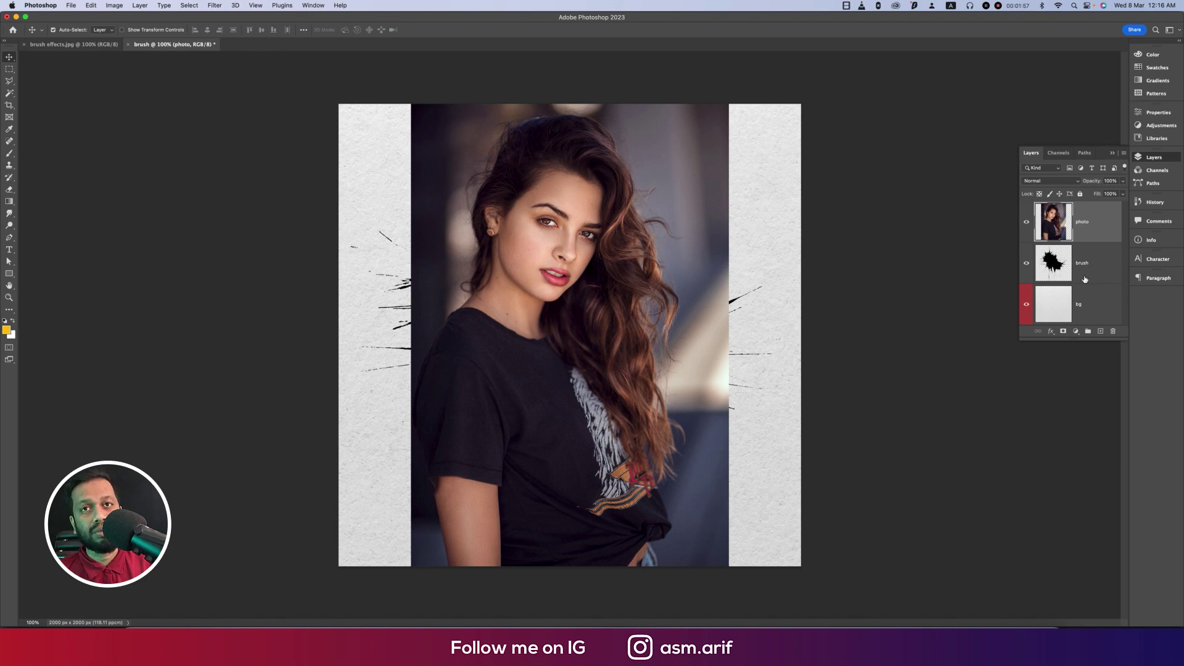
# - Convert the photo layer to a smart object and clip it to the brush layer with a clipping mask
pyautogui.rightClick(1099, 241)
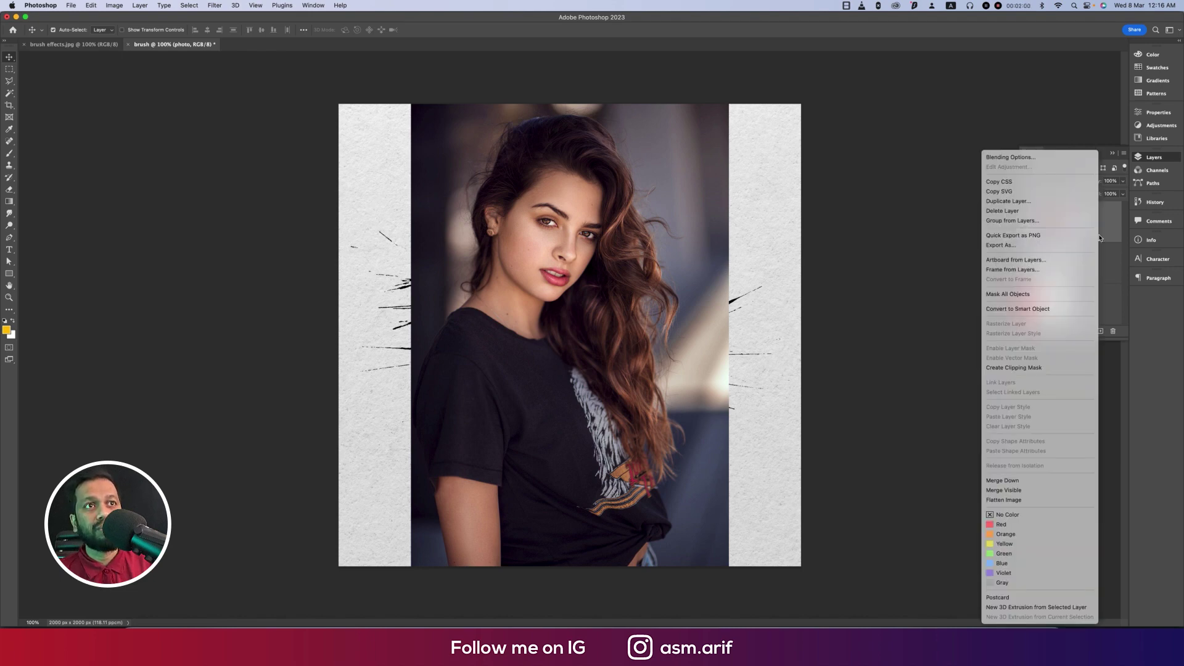
pyautogui.click(1005, 309)
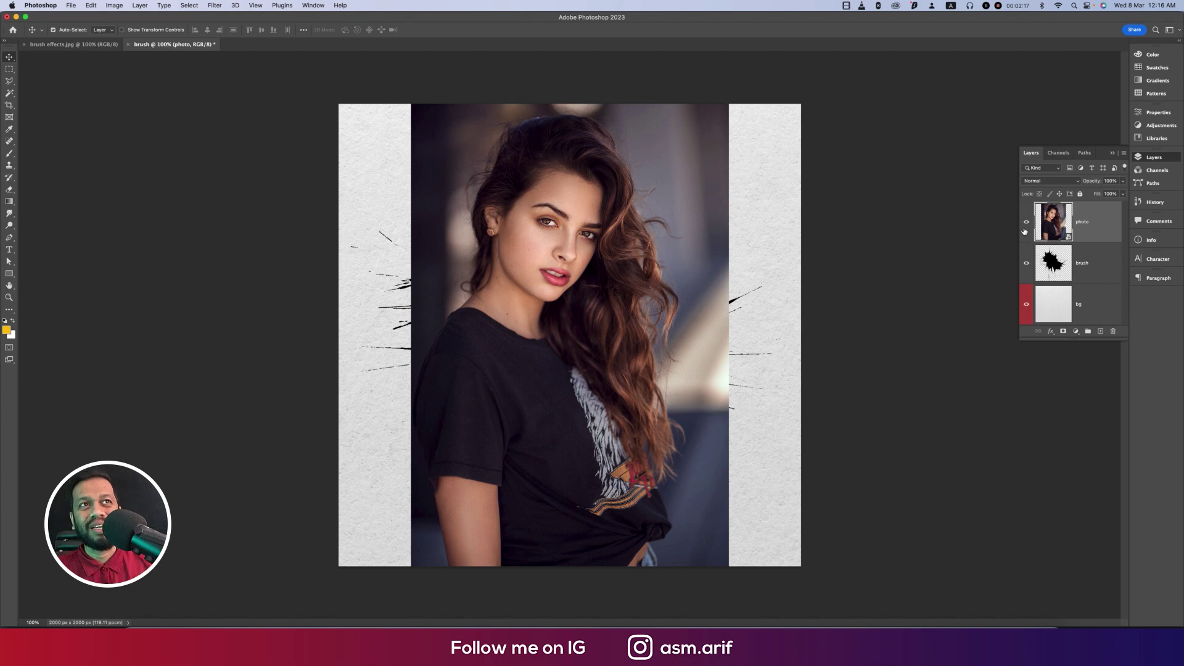
pyautogui.rightClick(1104, 232)
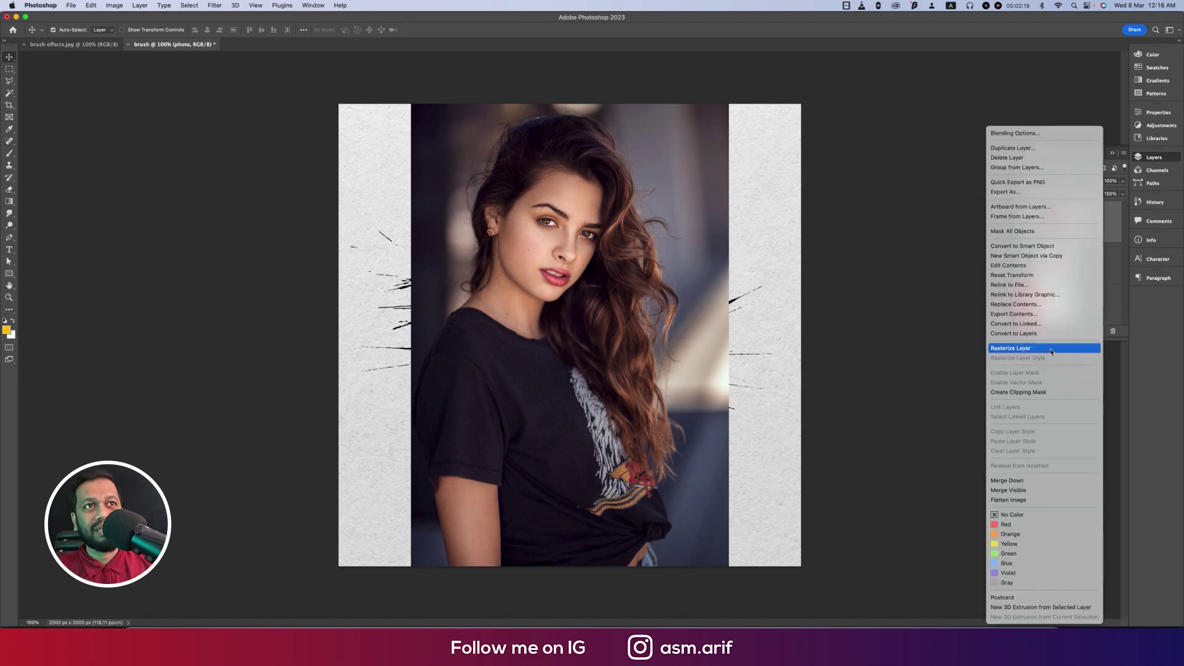
pyautogui.click(1046, 394)
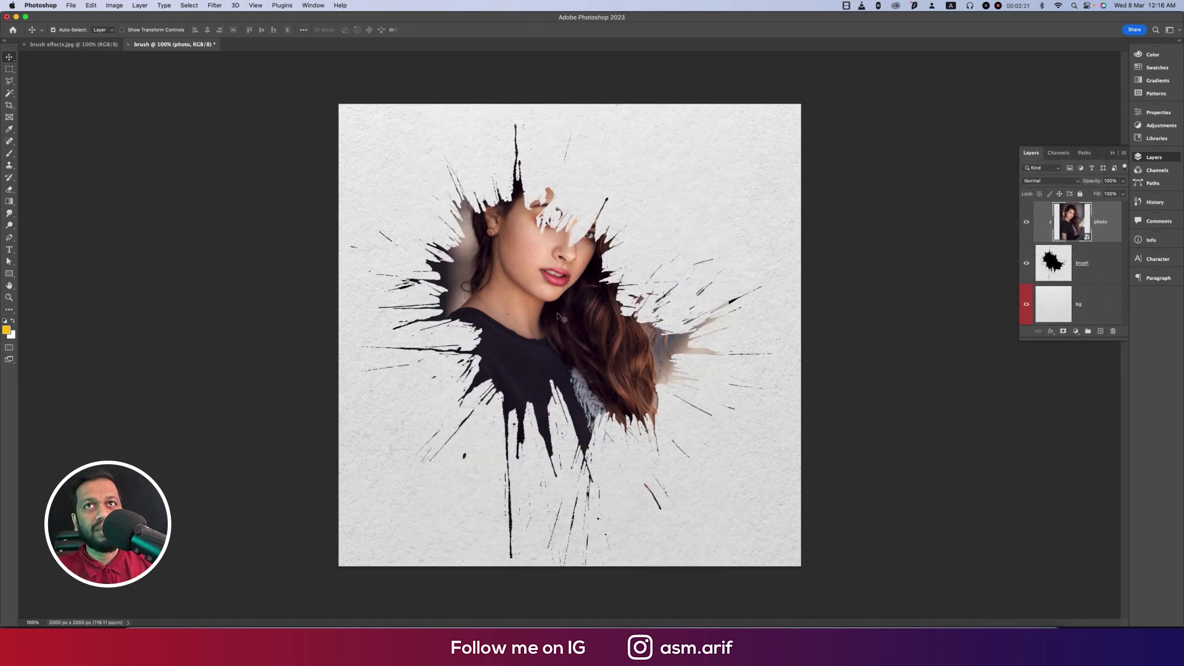
# - Scale the clipped portrait to about 133% and move it down so the woman's face fills the splatter
pyautogui.press('super+t')
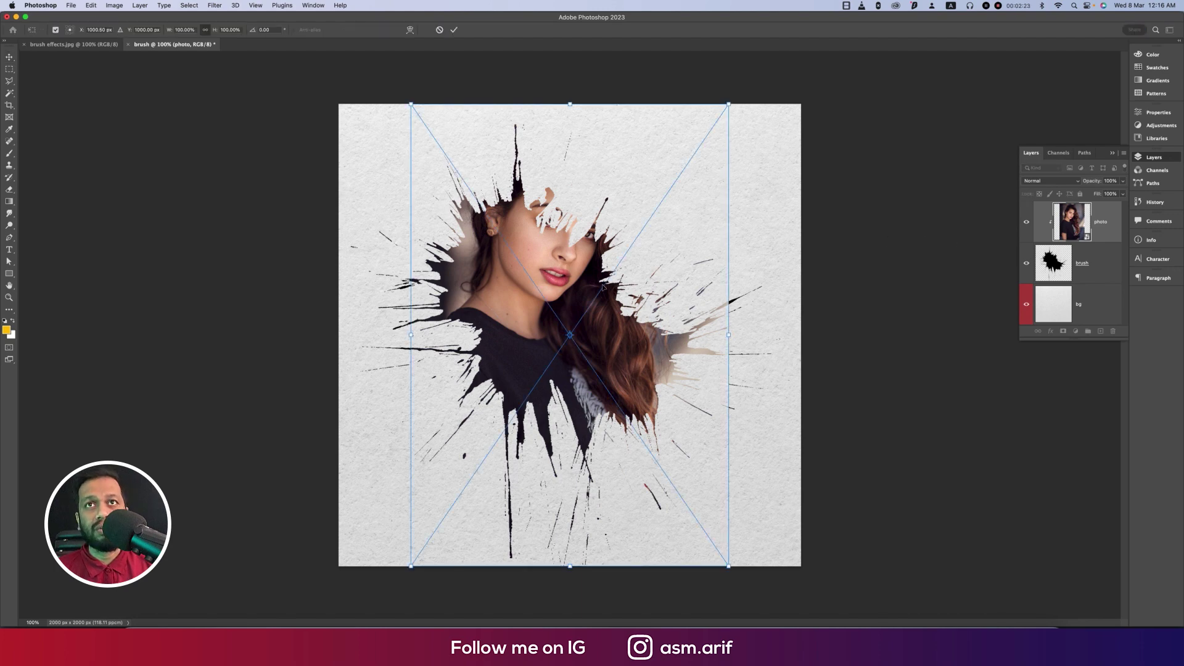
pyautogui.moveTo(555, 271); pyautogui.dragTo(550, 306)
pyautogui.moveTo(722, 369); pyautogui.dragTo(771, 370)
pyautogui.moveTo(598, 338); pyautogui.dragTo(590, 353)
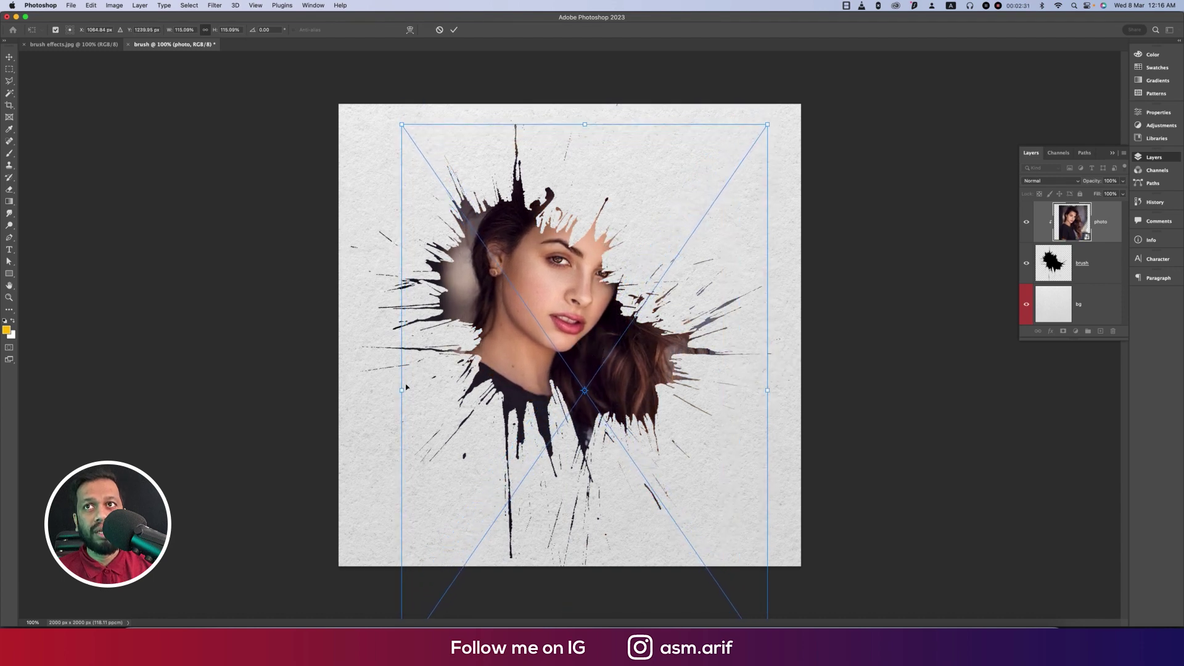
pyautogui.moveTo(406, 387); pyautogui.dragTo(343, 387)
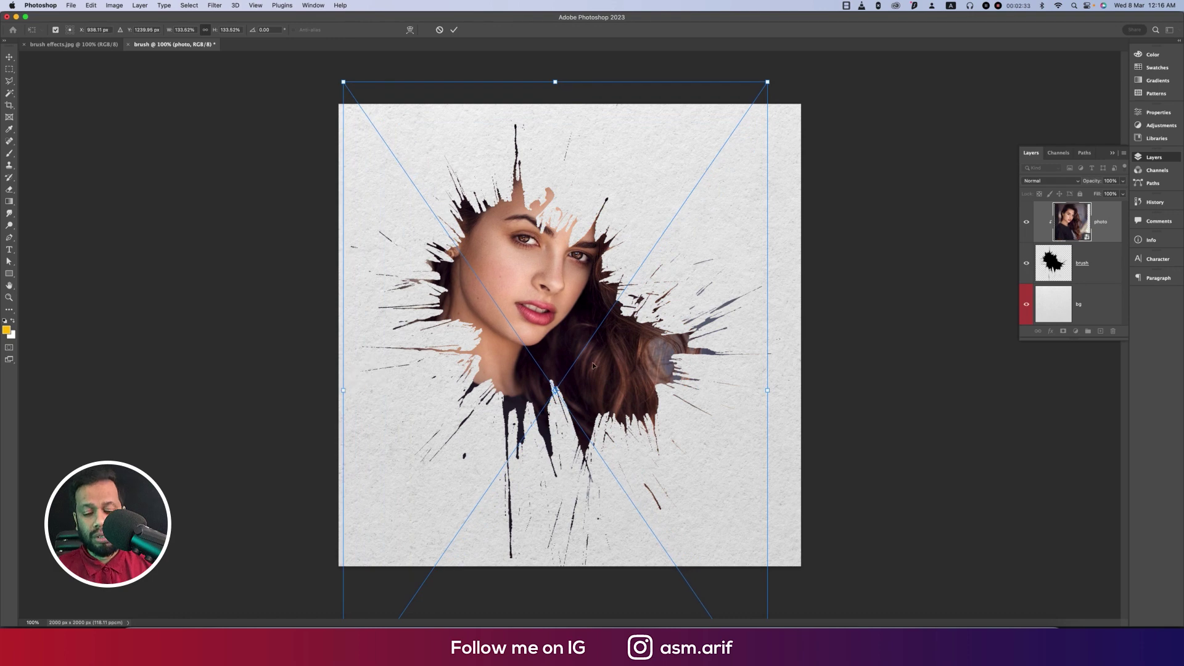
pyautogui.press('Return')
# - Scale the brush splatter layer down to about 88% around the canvas centre
pyautogui.click(1102, 278)
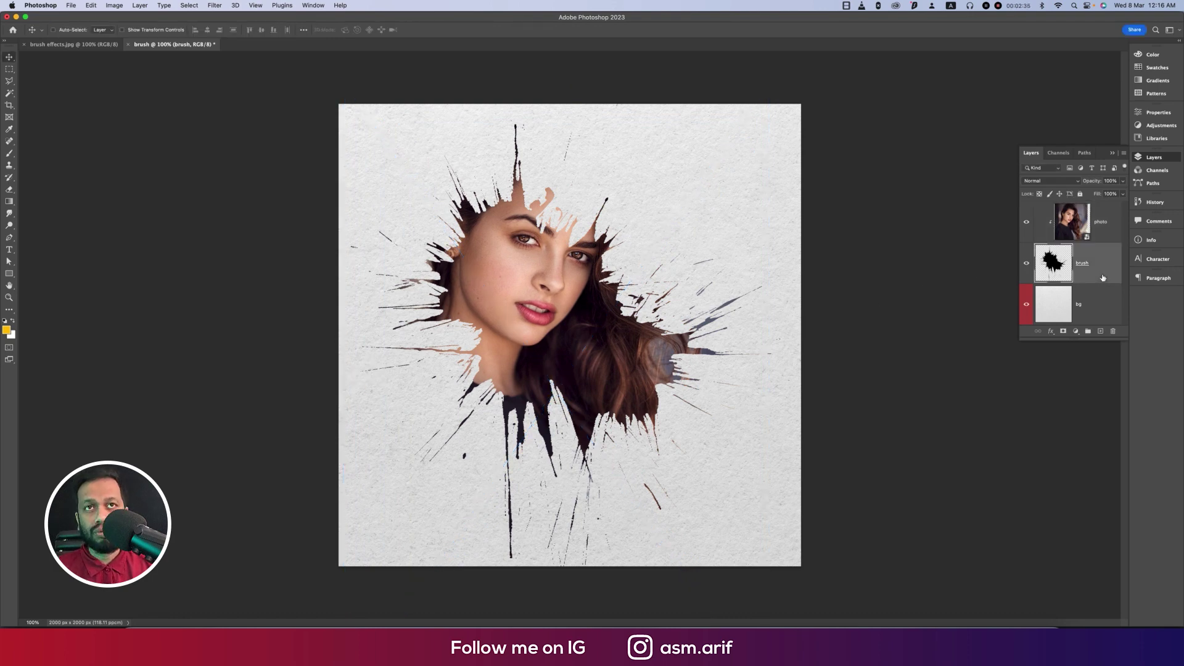
pyautogui.press('super+t')
pyautogui.moveTo(787, 335)
pyautogui.mouseDown()
pyautogui.moveTo(742, 339)
pyautogui.moveTo(760, 338)
pyautogui.mouseUp()
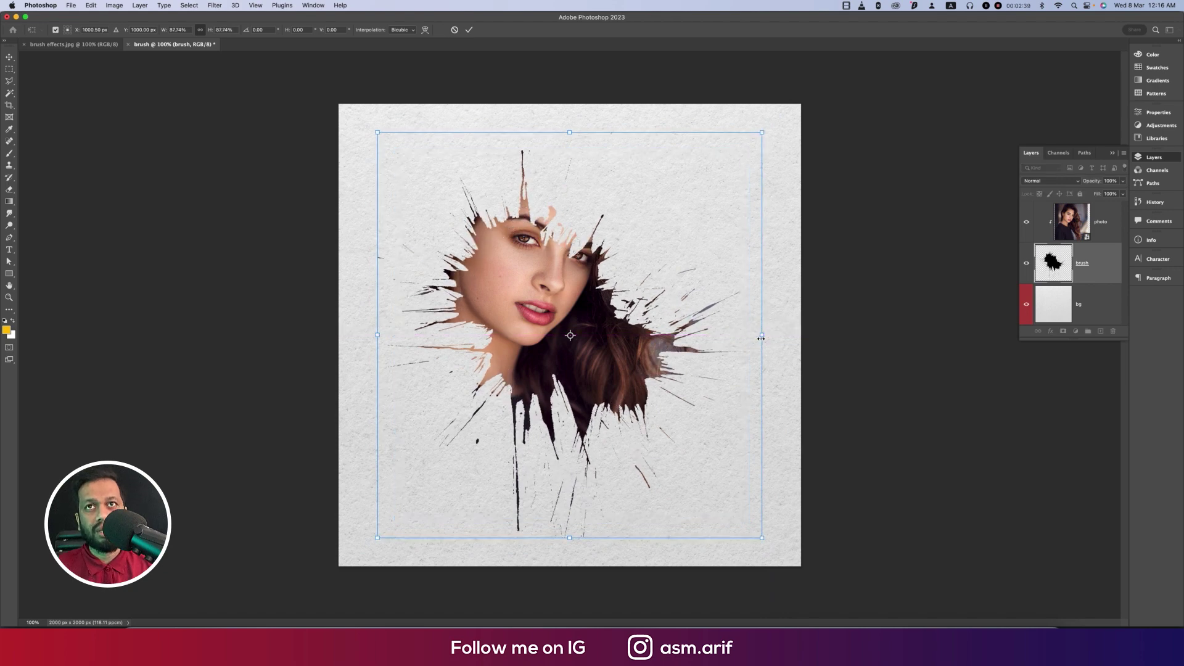
pyautogui.press('Return')
# - Move the portrait down inside the splatter and reduce its scale to about 122%, centring the face in the shape
pyautogui.click(1085, 236)
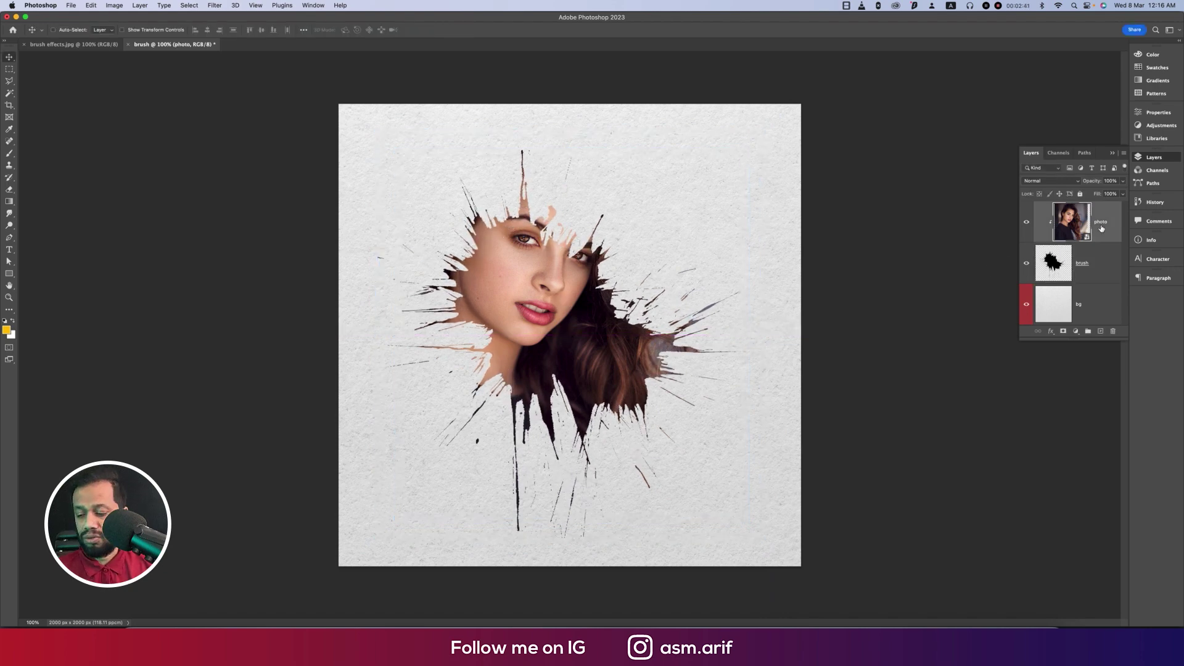
pyautogui.press('super+t')
pyautogui.moveTo(572, 313); pyautogui.dragTo(579, 354)
pyautogui.scroll(-5, 570, 335)
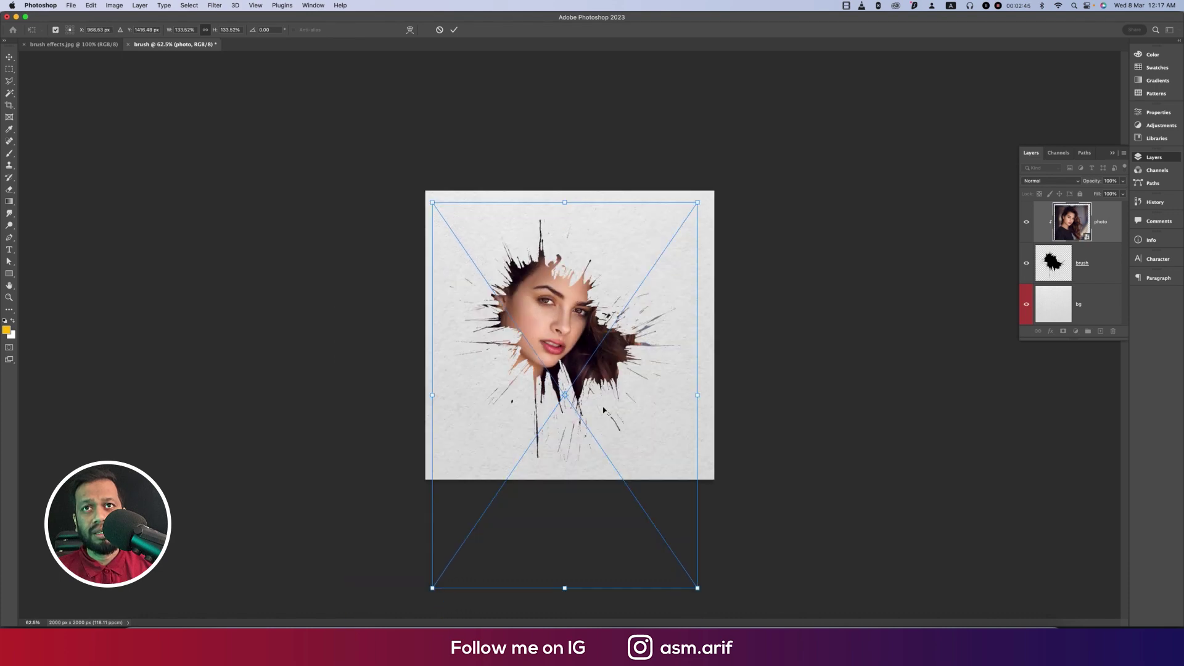
pyautogui.moveTo(566, 487); pyautogui.dragTo(567, 477)
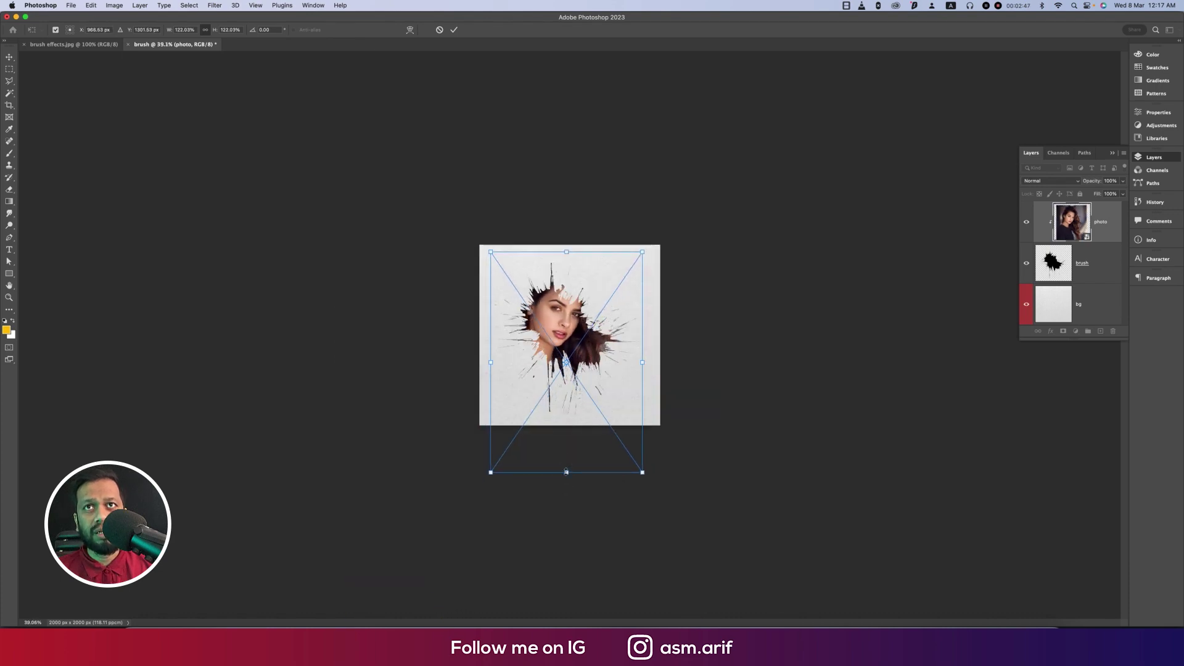
pyautogui.moveTo(563, 340); pyautogui.dragTo(569, 350)
pyautogui.click(454, 31)
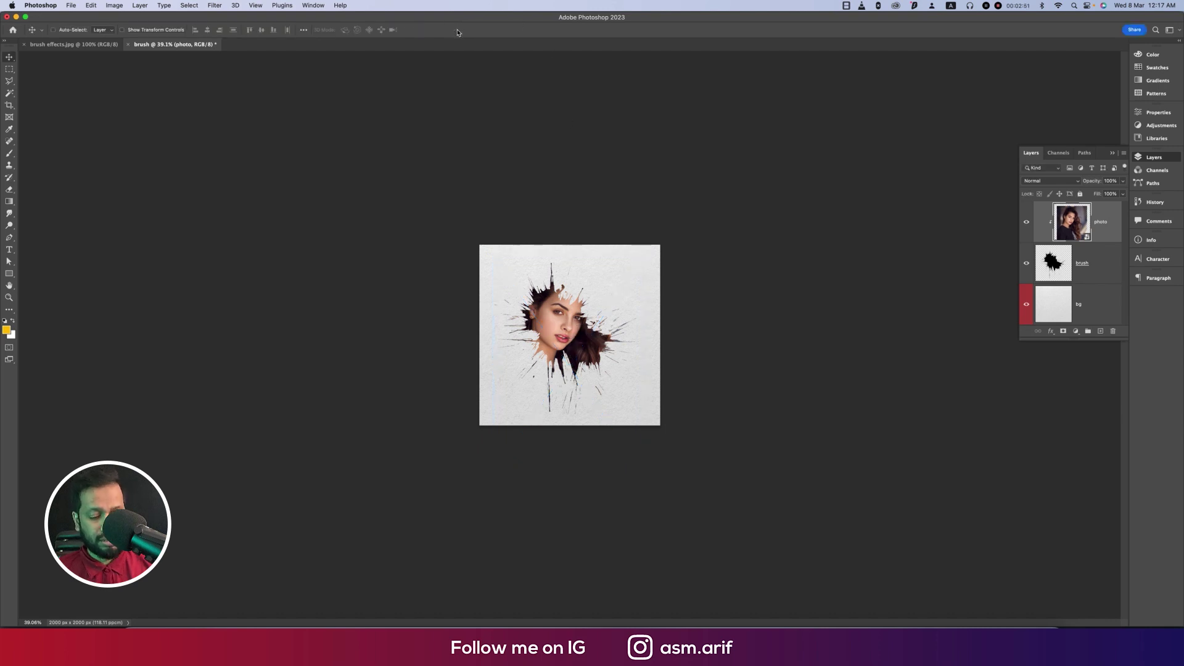
# - Add a new empty layer above the photo layer
pyautogui.press('super+0')
pyautogui.press('super+minus')
pyautogui.press('super+minus')
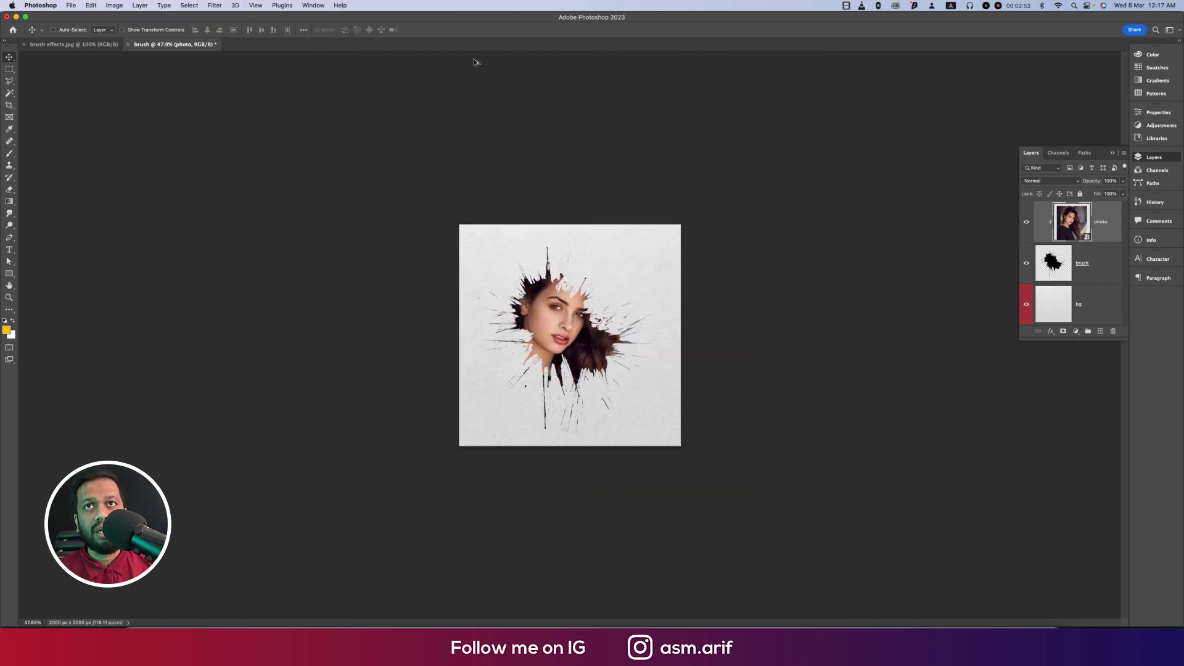
pyautogui.press('super+plus')
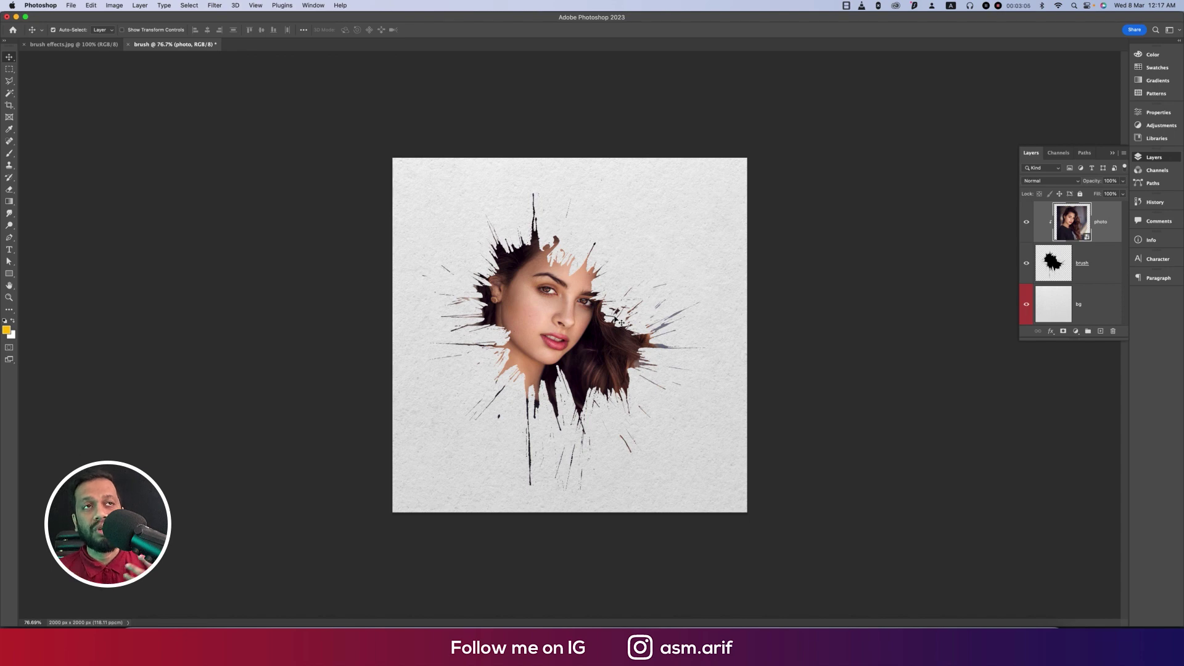
pyautogui.click(1100, 332)
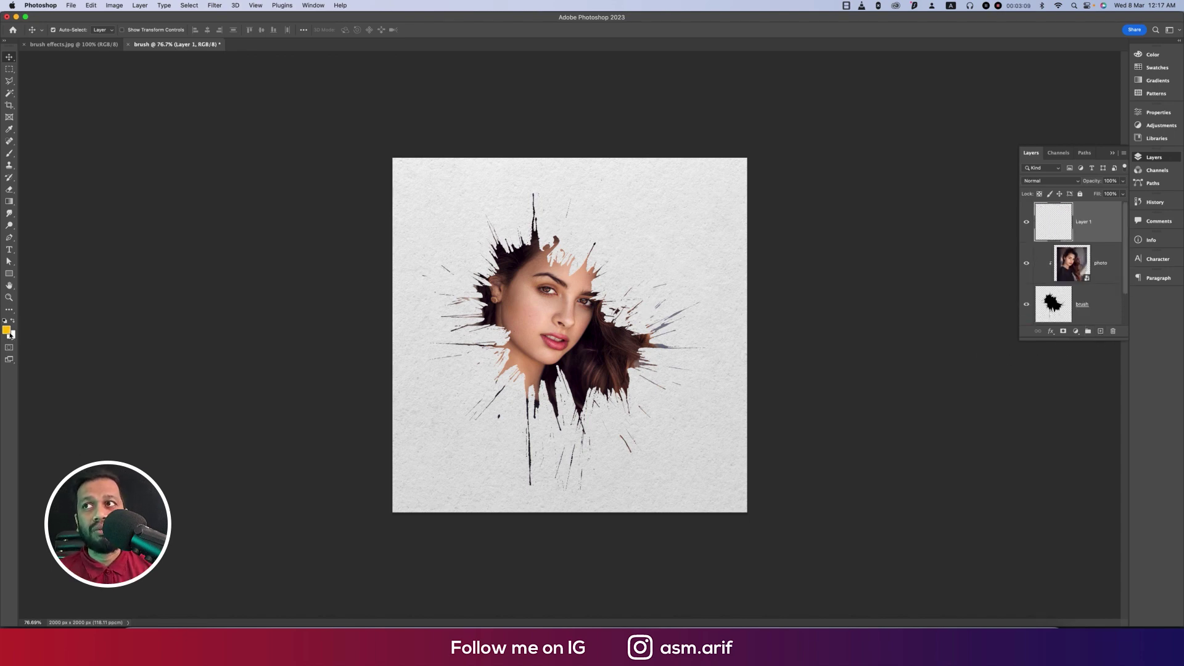
# - Set the foreground color to pure red, ff0000
pyautogui.click(7, 331)
pyautogui.moveTo(147, 187); pyautogui.dragTo(197, 183)
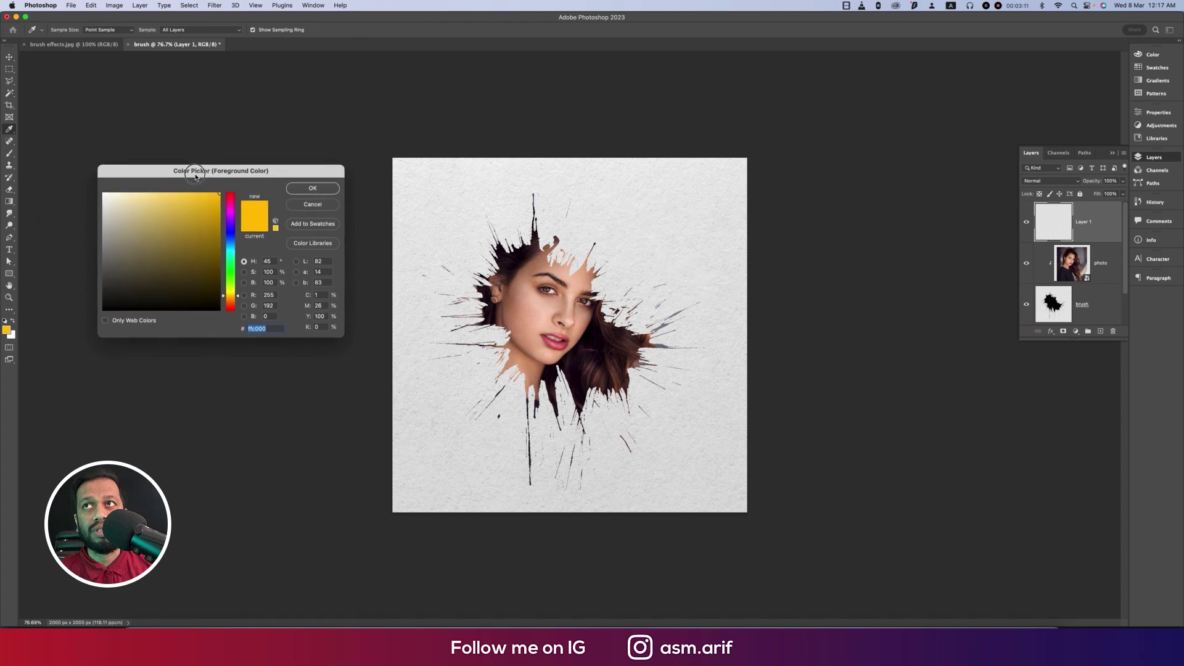
pyautogui.click(229, 193)
pyautogui.click(305, 192)
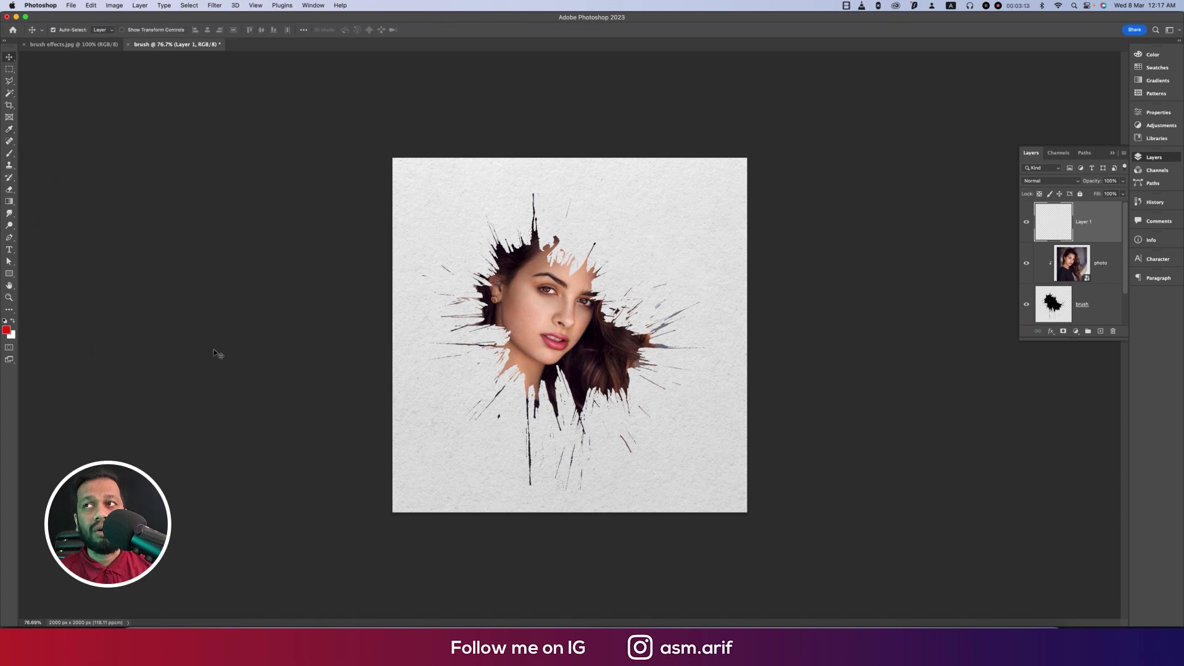
# - Set the foreground color to a pinkish red, fe4b50, starting from a color sampled on the woman's lips
pyautogui.click(7, 330)
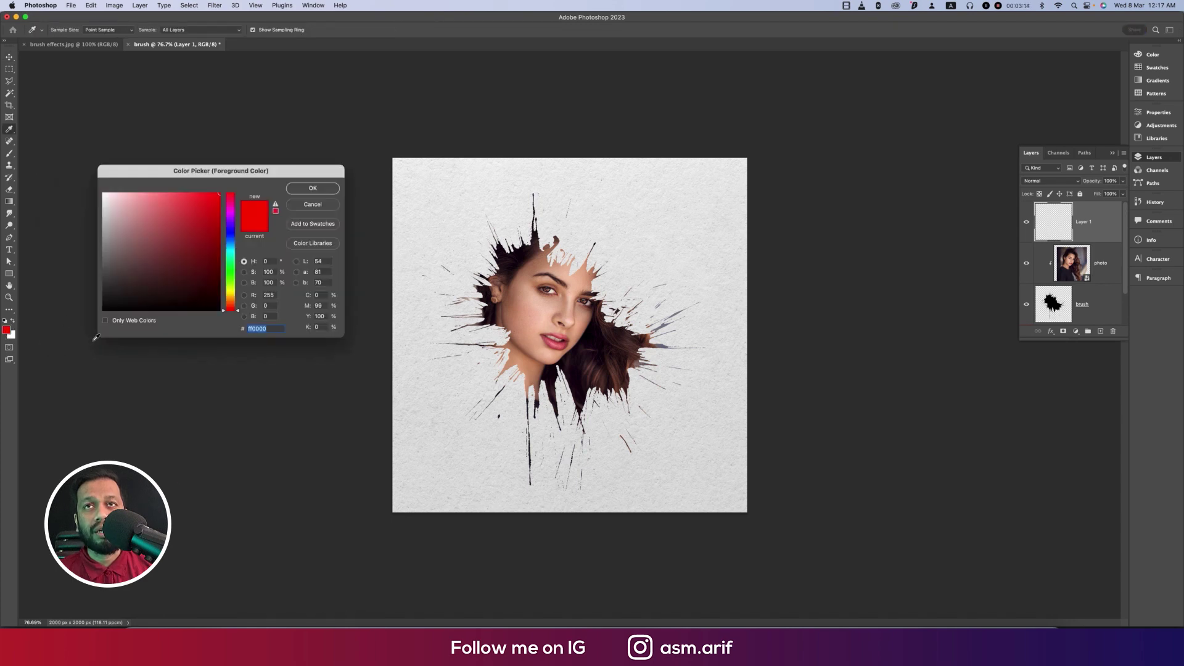
pyautogui.click(563, 345)
pyautogui.moveTo(186, 221)
pyautogui.mouseDown()
pyautogui.moveTo(170, 201)
pyautogui.moveTo(185, 193)
pyautogui.mouseUp()
pyautogui.click(312, 189)
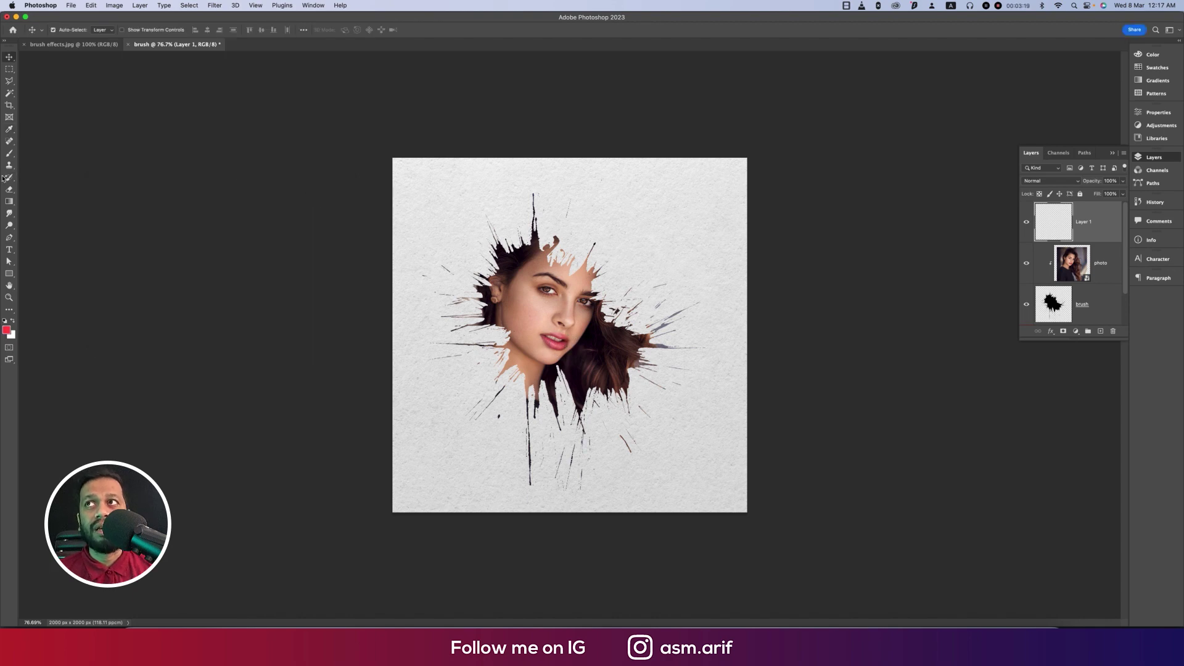
# - Paint one soft red Brush dab over the splatter's upper left edge and enlarge it with Free Transform
pyautogui.click(9, 153)
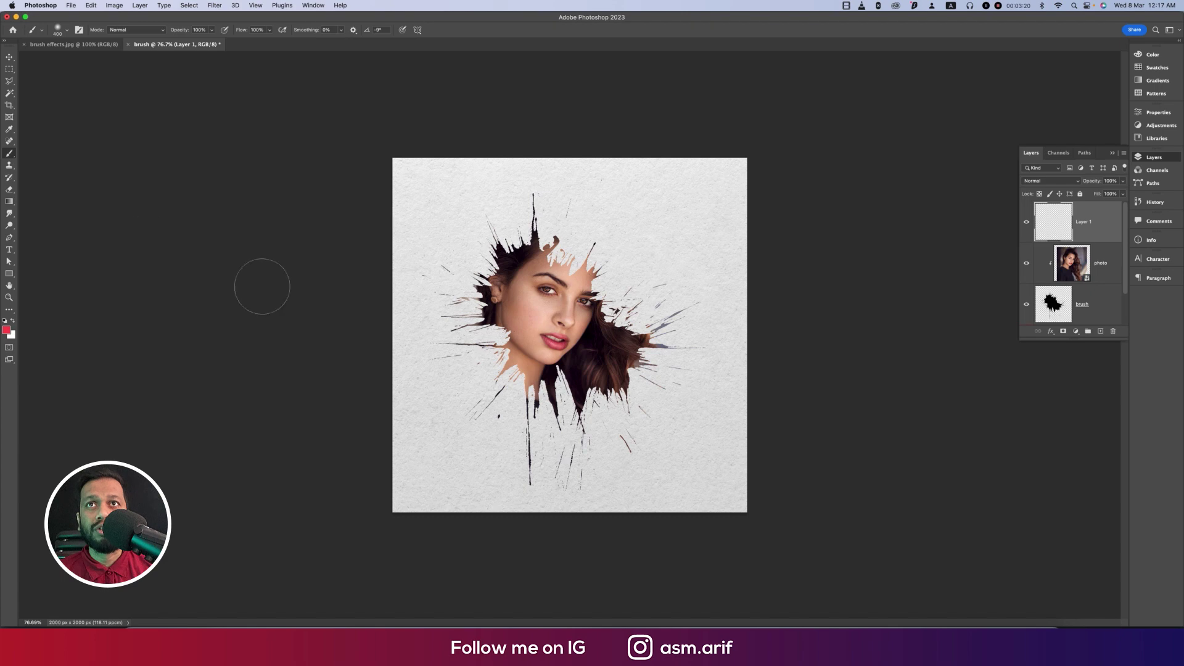
pyautogui.click(502, 235)
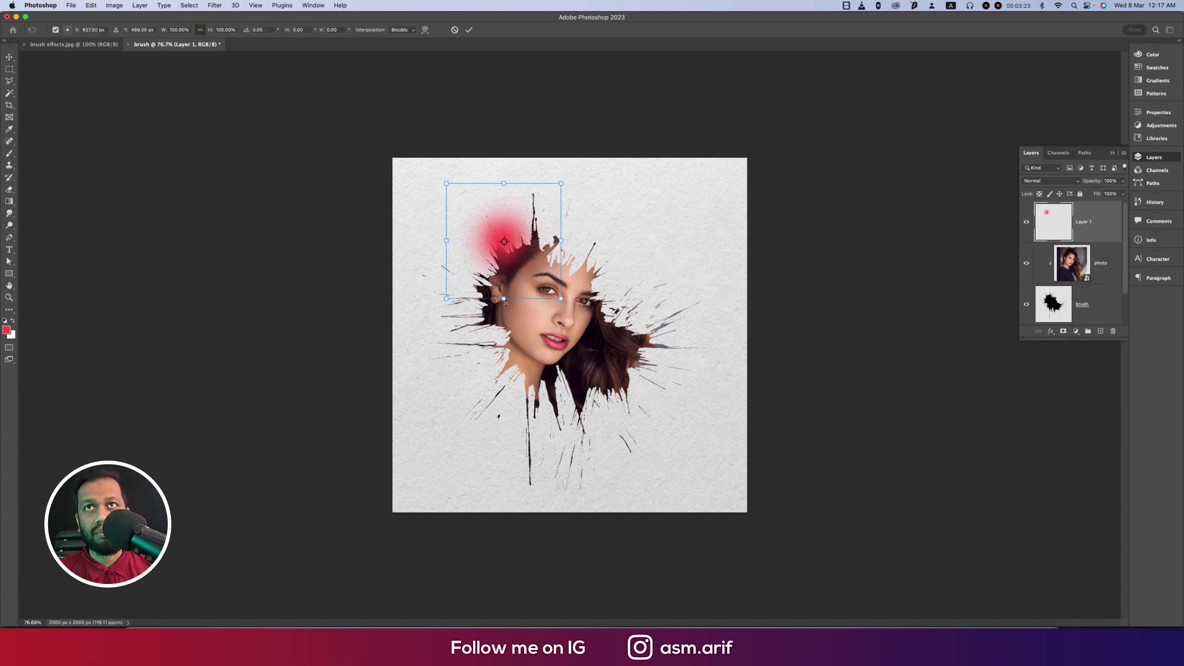
pyautogui.moveTo(504, 298); pyautogui.dragTo(507, 347)
pyautogui.press('Return')
pyautogui.press('b')
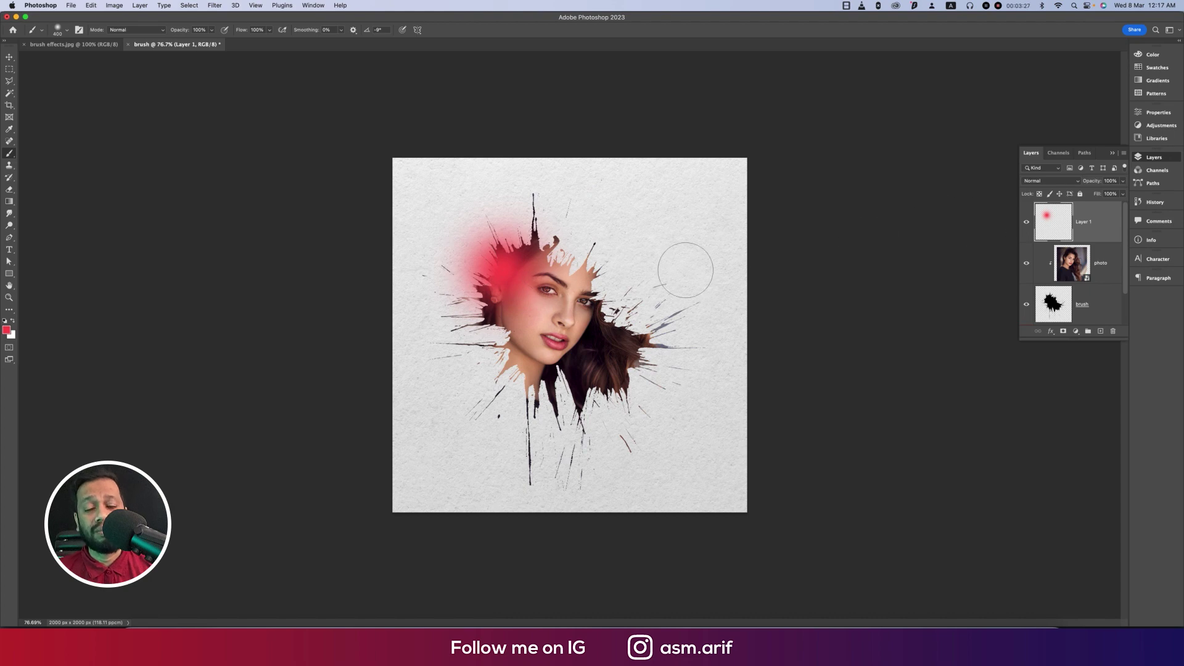
# - Set the red glow layer's blend mode to Lighten and enlarge the glow over the woman's hair and forehead
pyautogui.click(1056, 182)
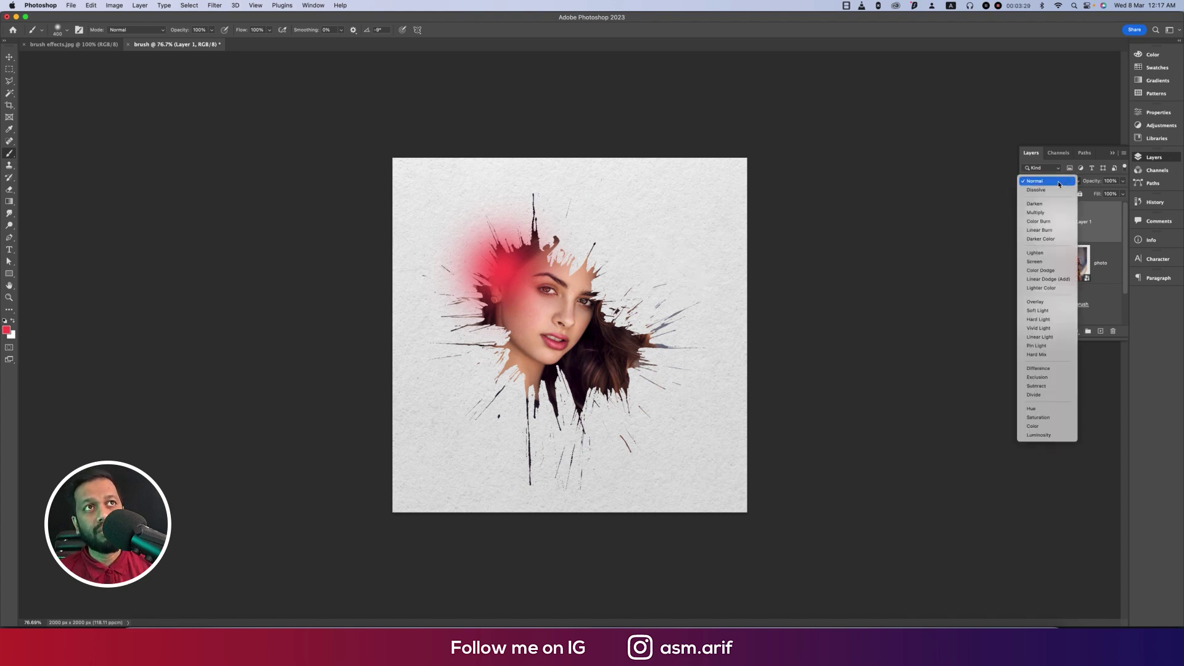
pyautogui.press('Return')
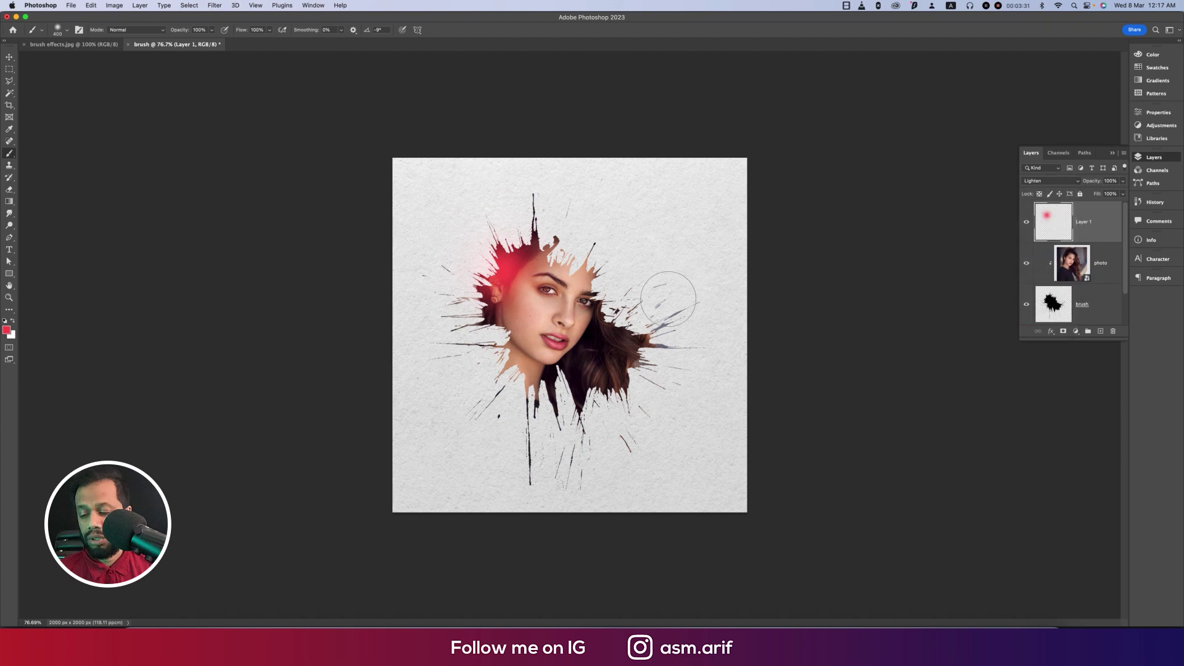
pyautogui.press('super+t')
pyautogui.moveTo(591, 293); pyautogui.dragTo(577, 272)
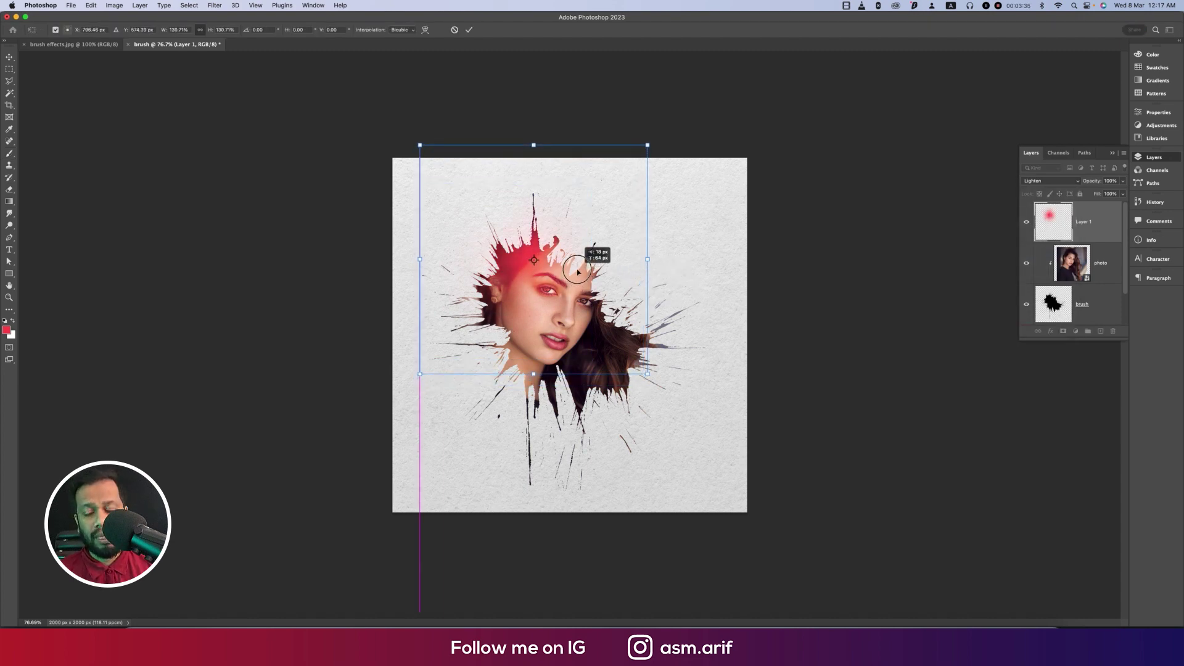
pyautogui.press('Return')
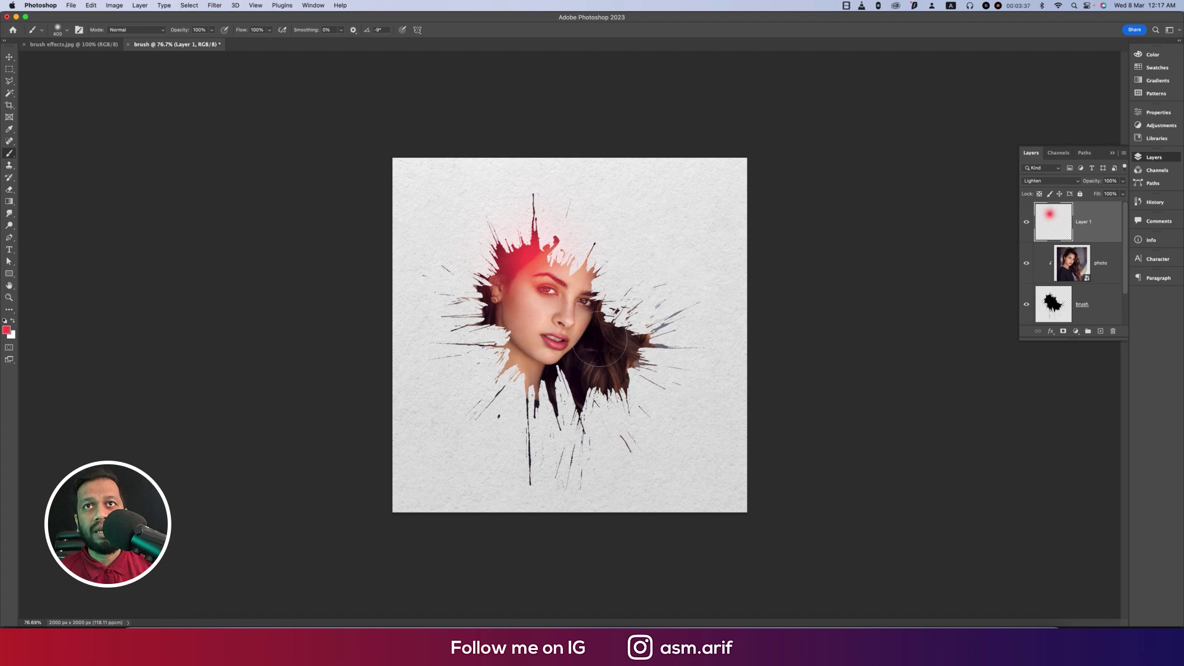
# - Set the foreground color to a saturated orange-yellow with a hue of about 42°
pyautogui.click(8, 332)
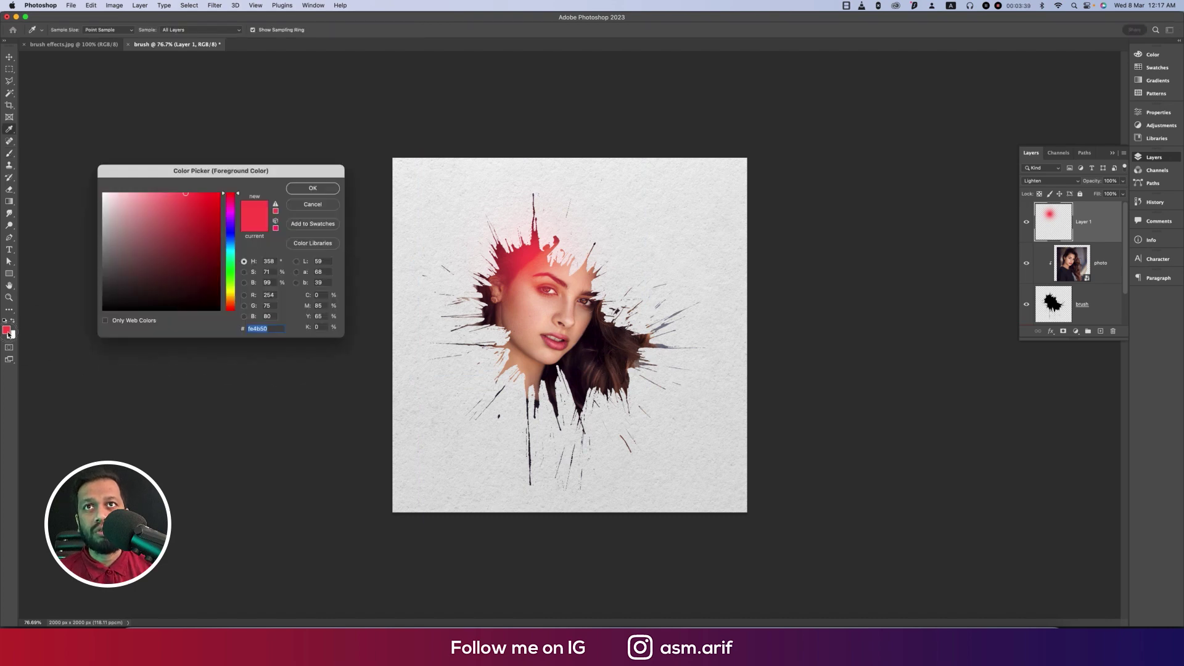
pyautogui.moveTo(231, 280); pyautogui.dragTo(230, 301)
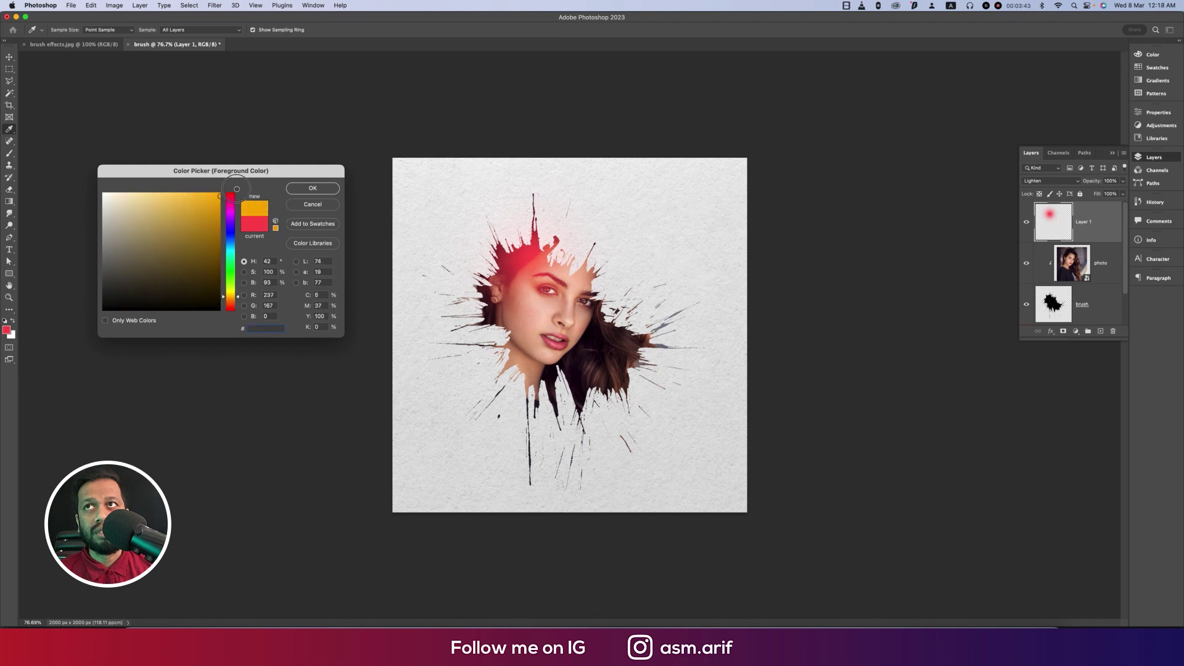
pyautogui.click(312, 188)
pyautogui.click(608, 349)
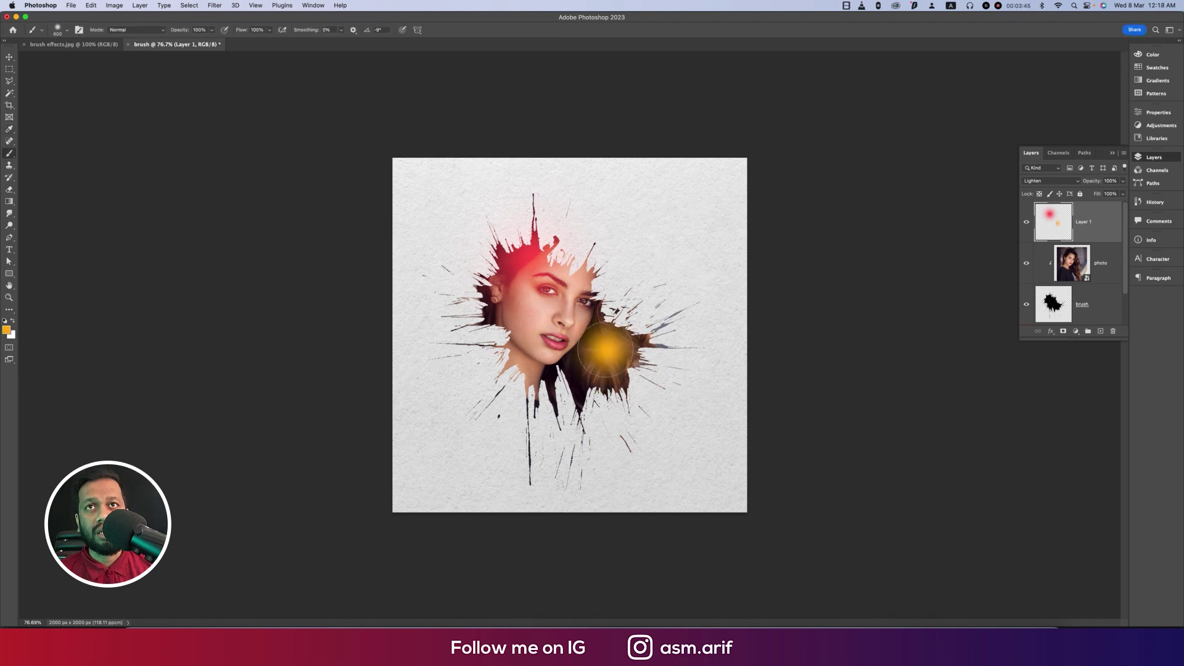
pyautogui.hotkey('ctrl', 't')
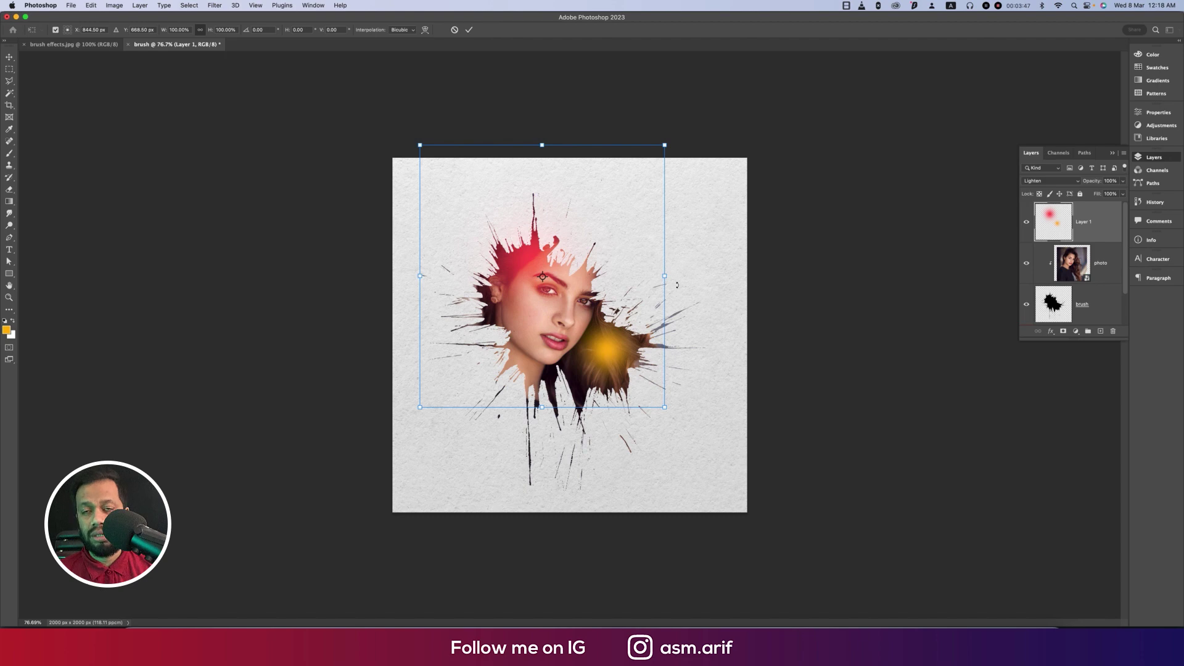
pyautogui.press('Escape')
pyautogui.hotkey('ctrl', 'z')
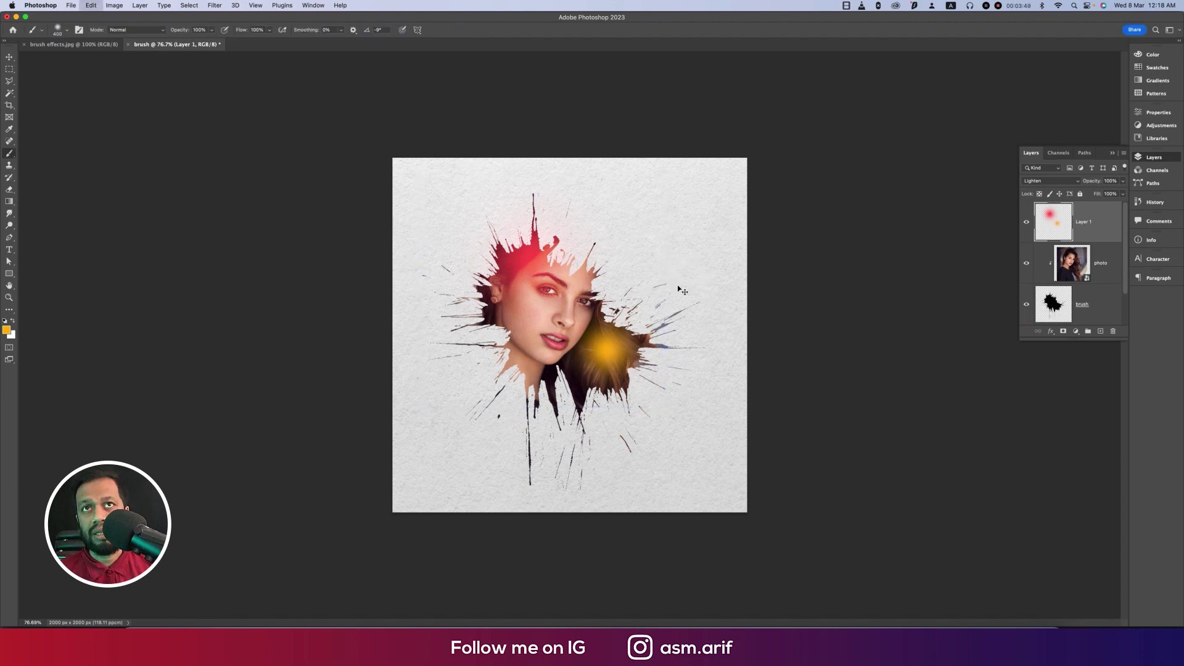
# - Add a new layer above the red glow, paint one soft orange-yellow dab over the hair beside the face, and enlarge it
pyautogui.click(1102, 331)
pyautogui.click(611, 347)
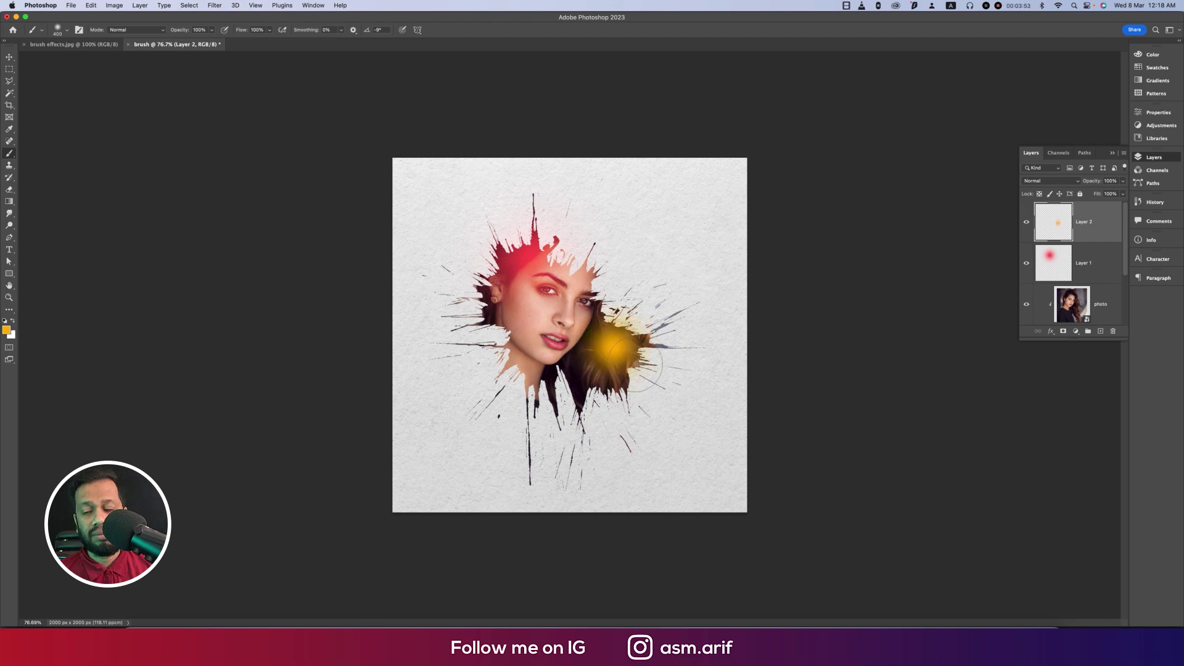
pyautogui.hotkey('ctrl', 't')
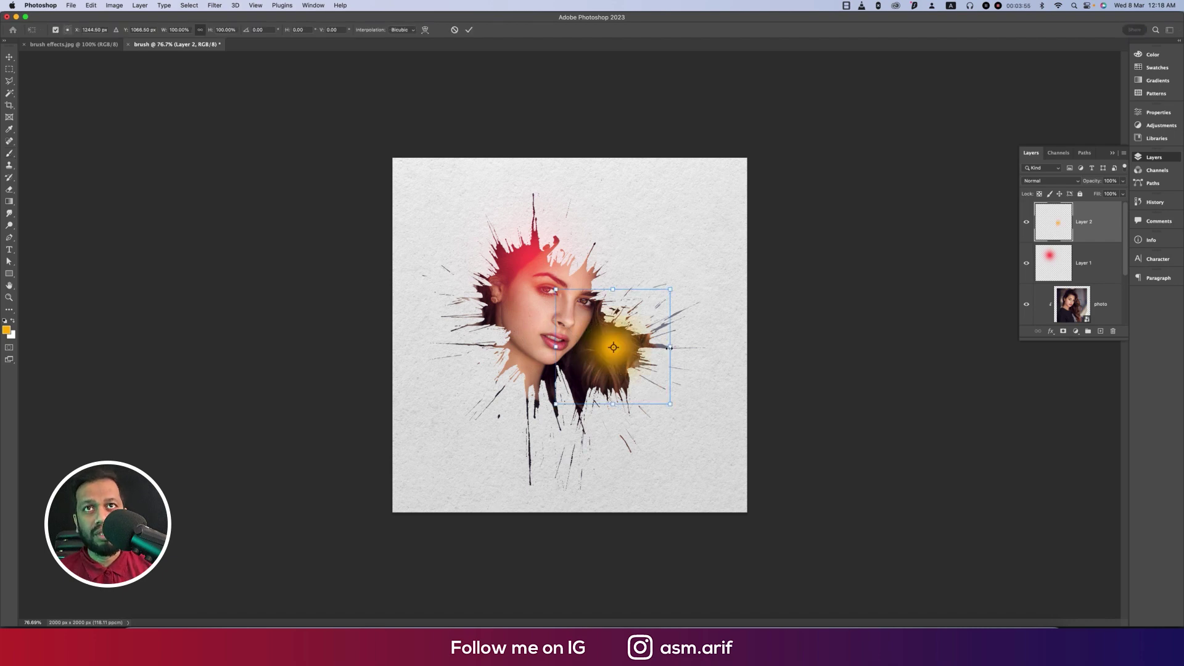
pyautogui.moveTo(669, 348)
pyautogui.mouseDown()
pyautogui.moveTo(701, 343)
pyautogui.moveTo(701, 356)
pyautogui.mouseUp()
pyautogui.press('Return')
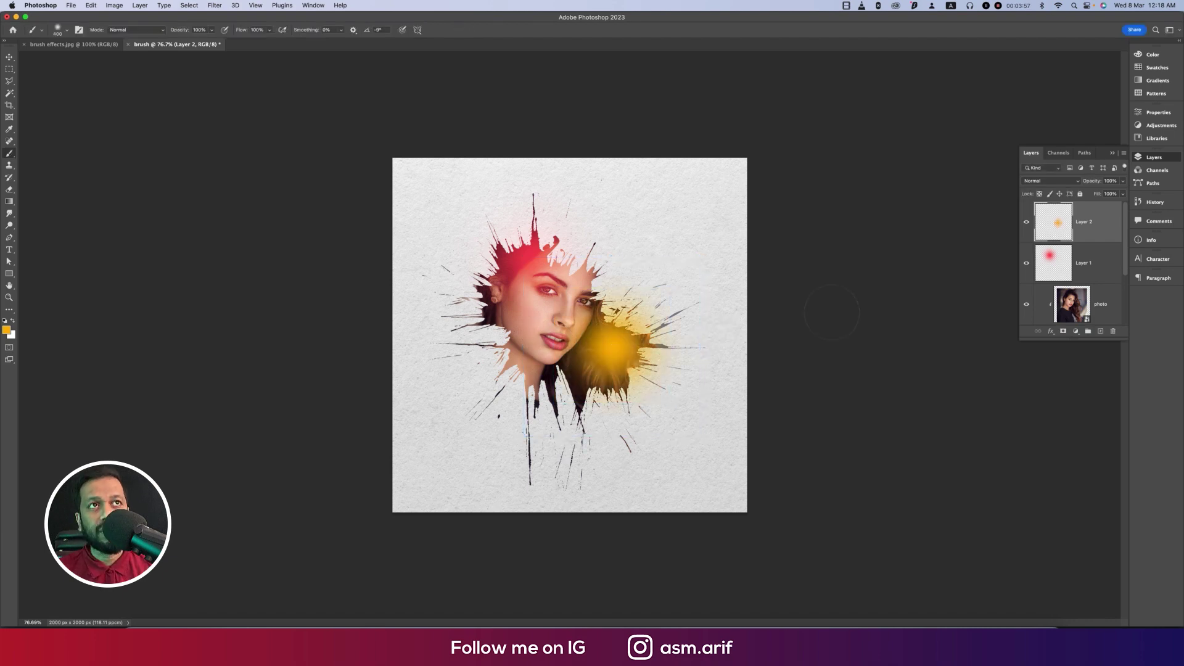
# - Set the orange-yellow glow layer's blend mode to Screen and move the glow slightly up along the hair beside the face
pyautogui.click(1054, 181)
pyautogui.click(1042, 262)
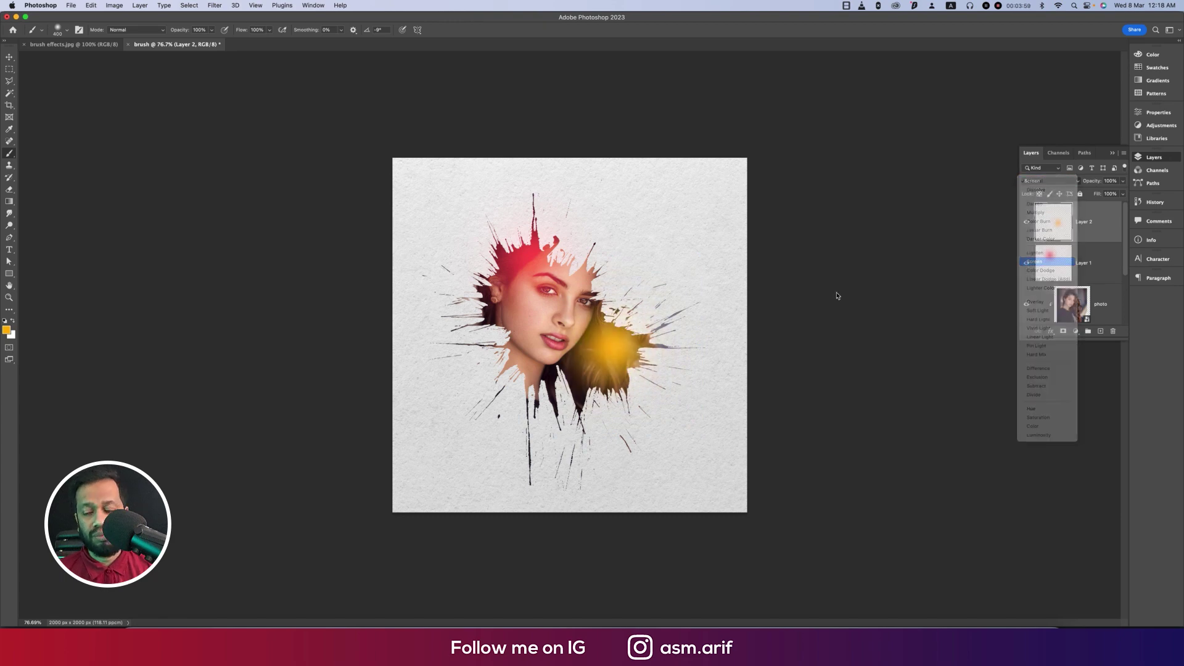
pyautogui.hotkey('ctrl', 't')
pyautogui.moveTo(601, 333)
pyautogui.mouseDown()
pyautogui.moveTo(596, 289)
pyautogui.moveTo(617, 309)
pyautogui.mouseUp()
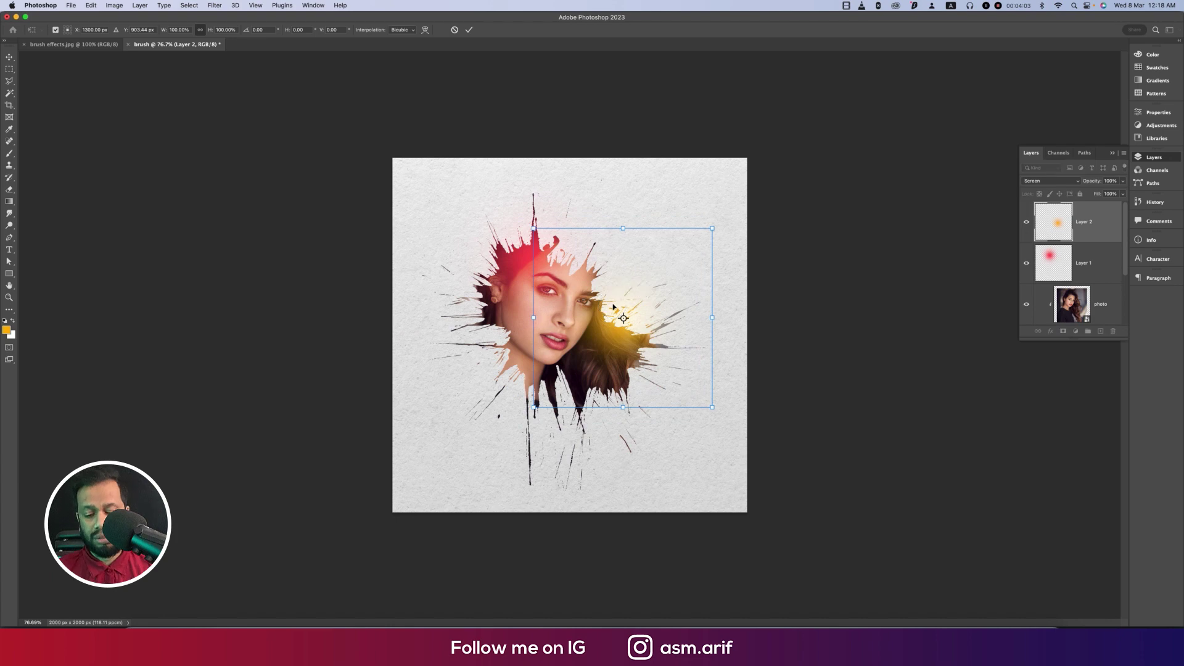
pyautogui.press('Return')
# - Clip both the red glow layer and the orange-yellow glow layer to the splatter with clipping masks
pyautogui.rightClick(1102, 273)
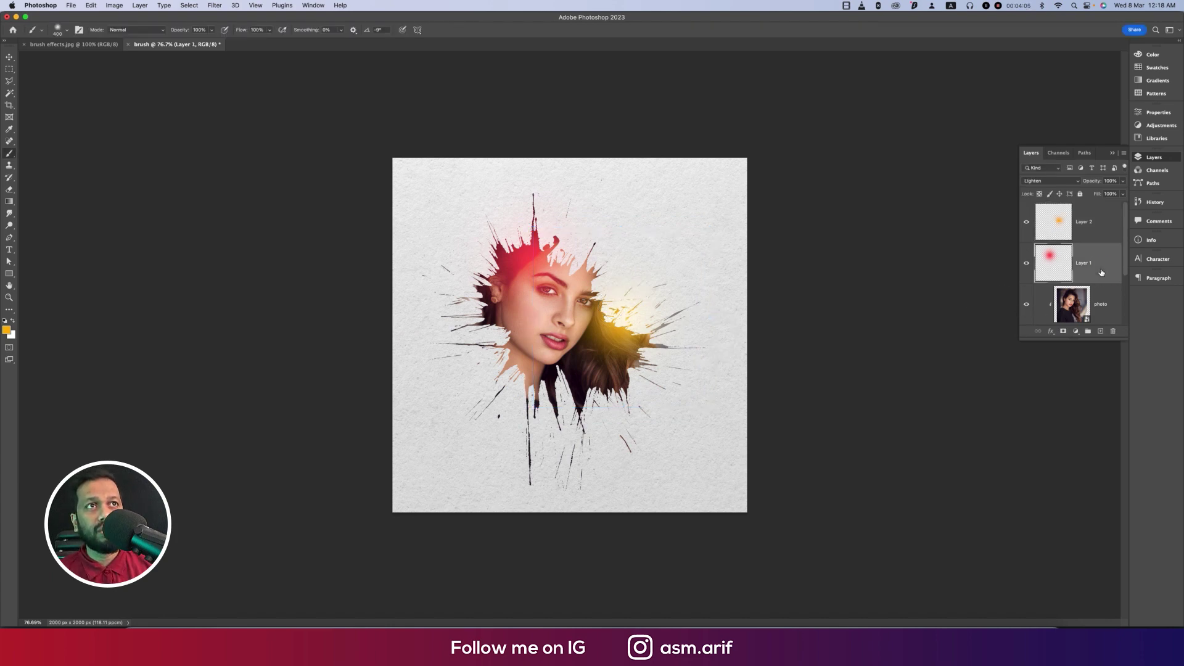
pyautogui.click(1028, 374)
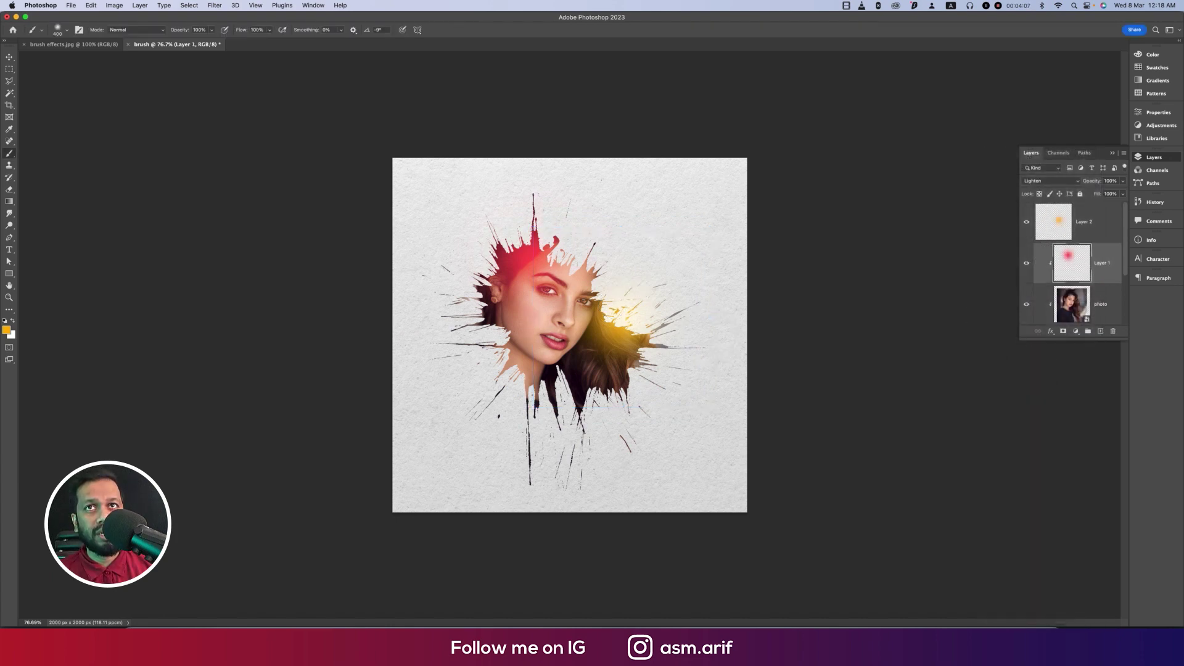
pyautogui.rightClick(1102, 222)
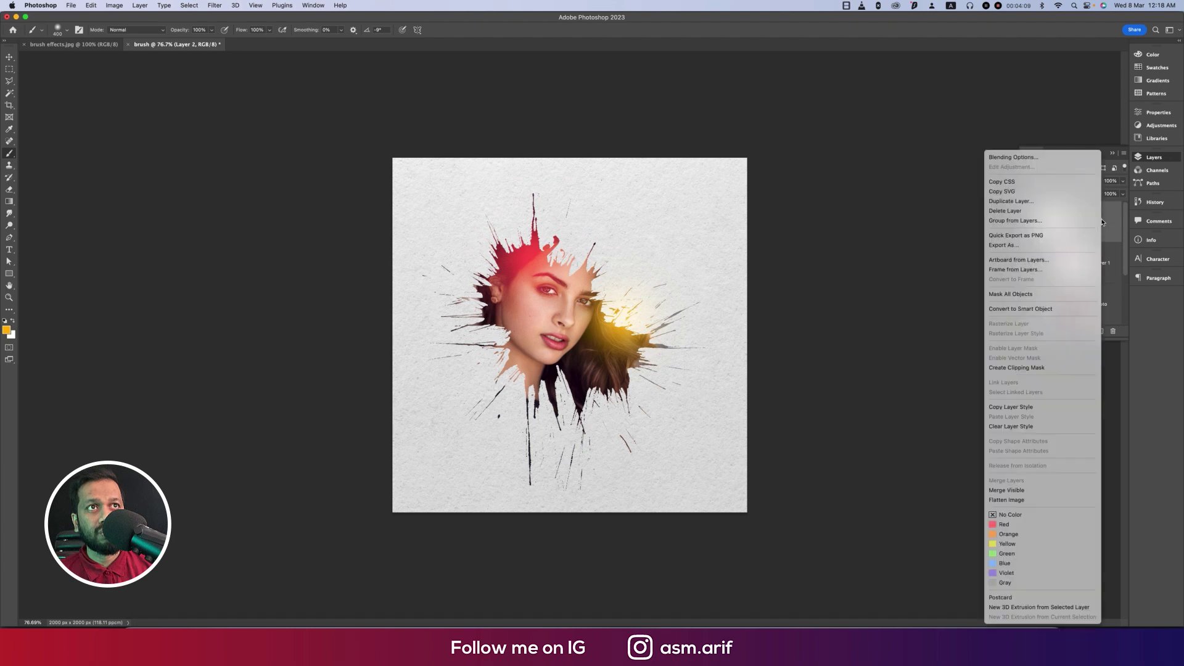
pyautogui.click(1017, 368)
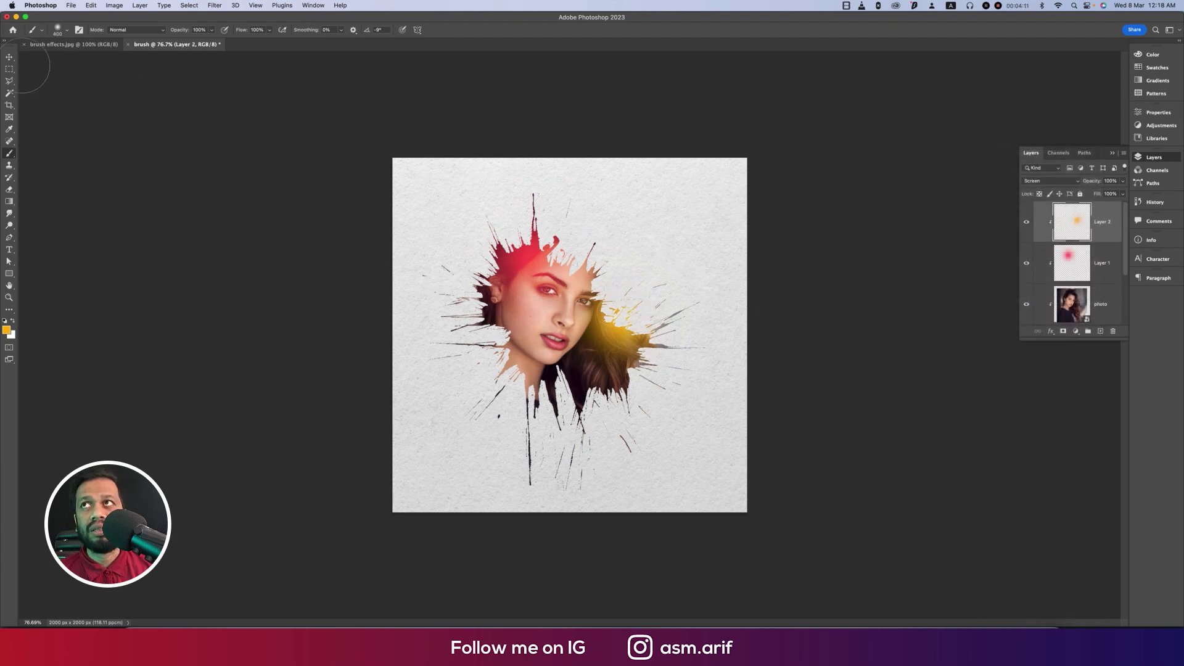
pyautogui.press('v')
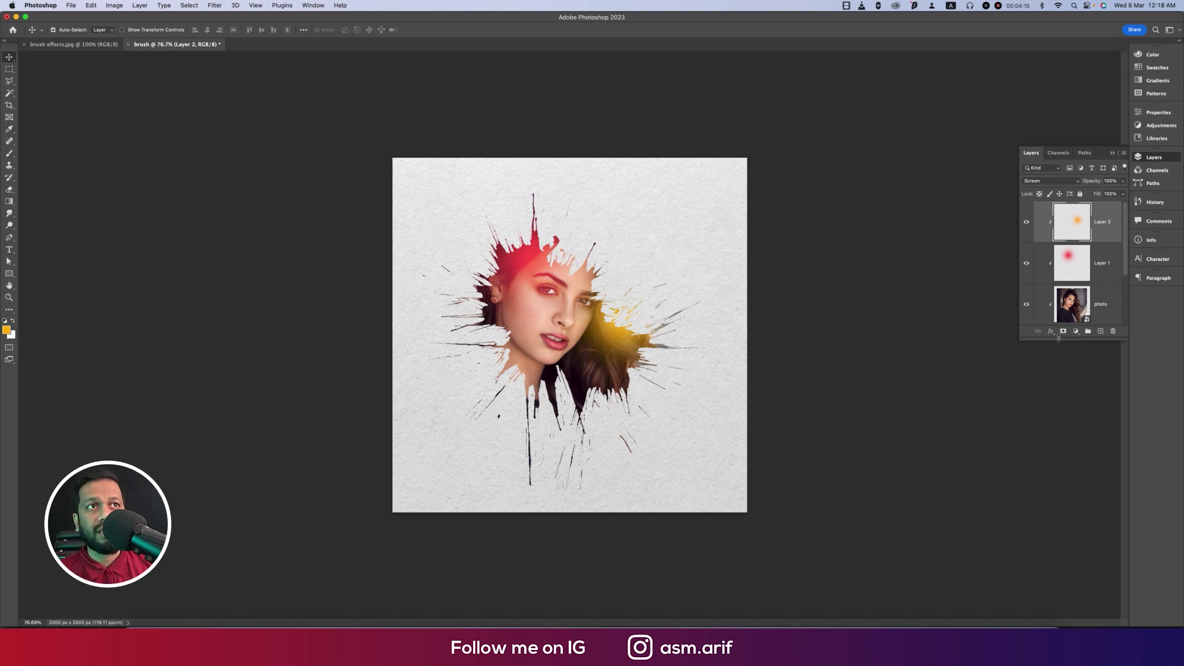
# - Add a Color Lookup adjustment layer above the glow layers with the Fuji ETERNA 250D Kodak 2395 3D LUT
pyautogui.click(1079, 335)
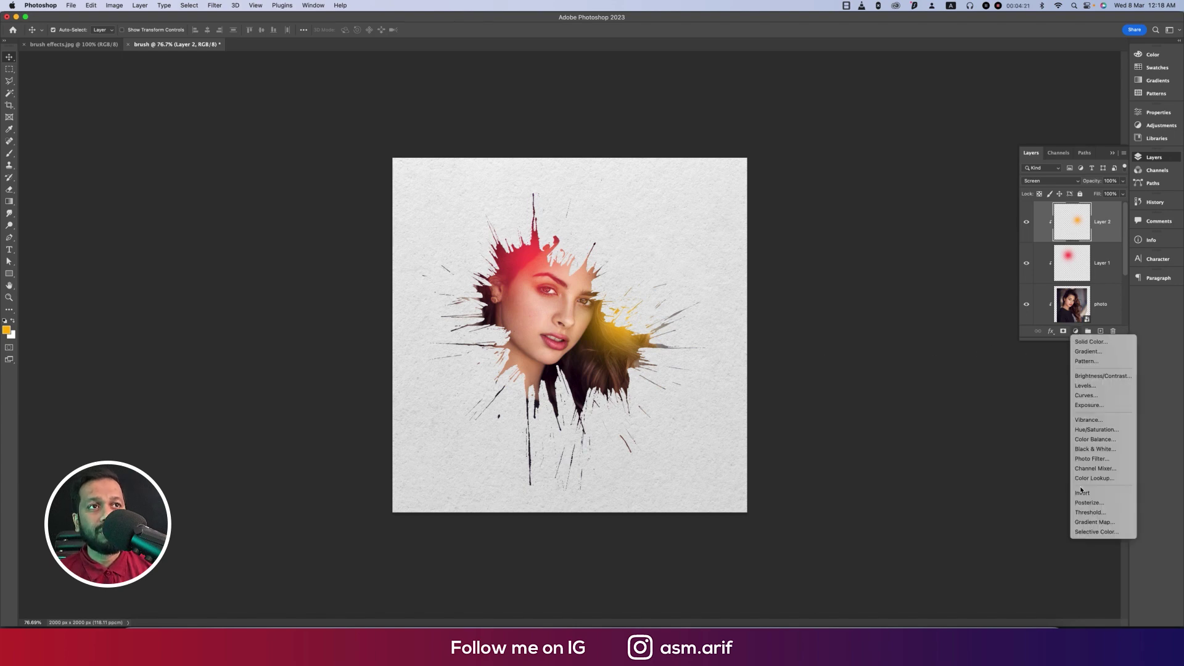
pyautogui.click(1086, 487)
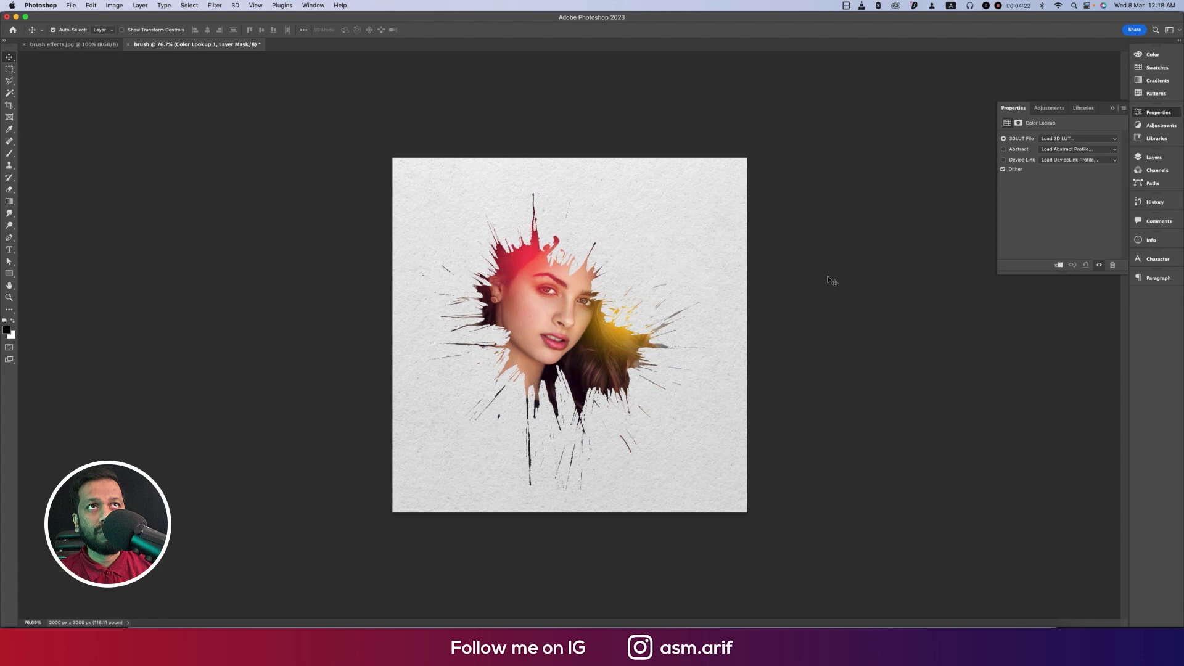
pyautogui.click(1048, 139)
pyautogui.click(1061, 266)
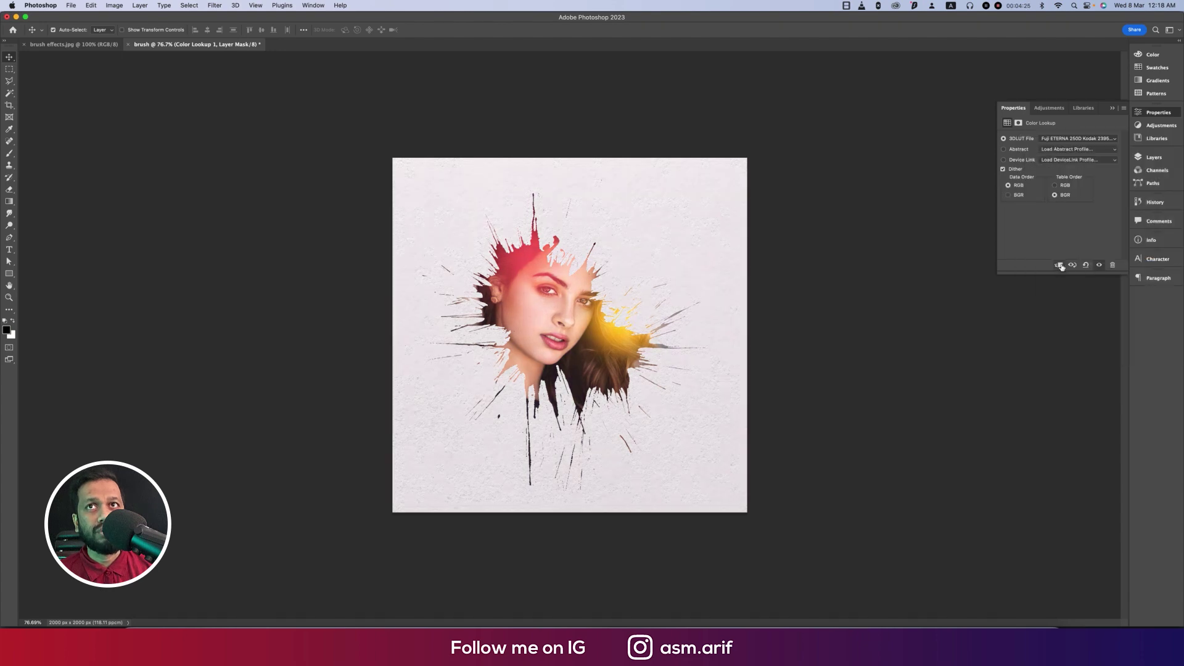
# - Try the Kodak 5218 Kodak 2383 and FuturisticBleak 3D LUTs on the Color Lookup layer
pyautogui.click(1054, 143)
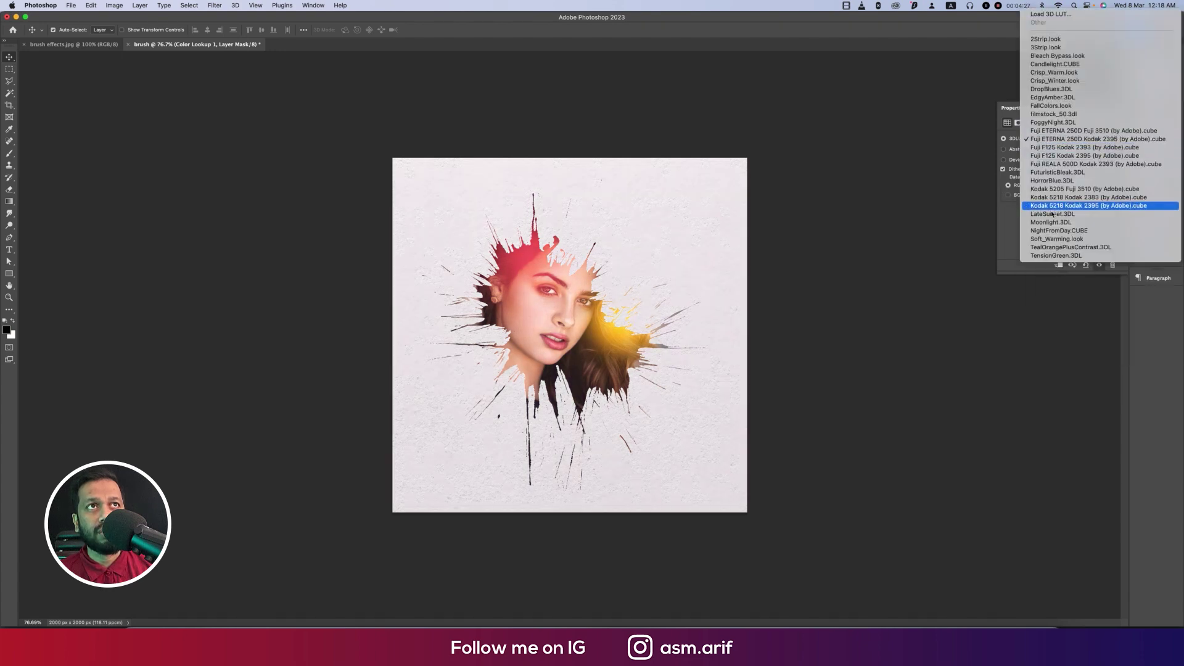
pyautogui.click(1047, 198)
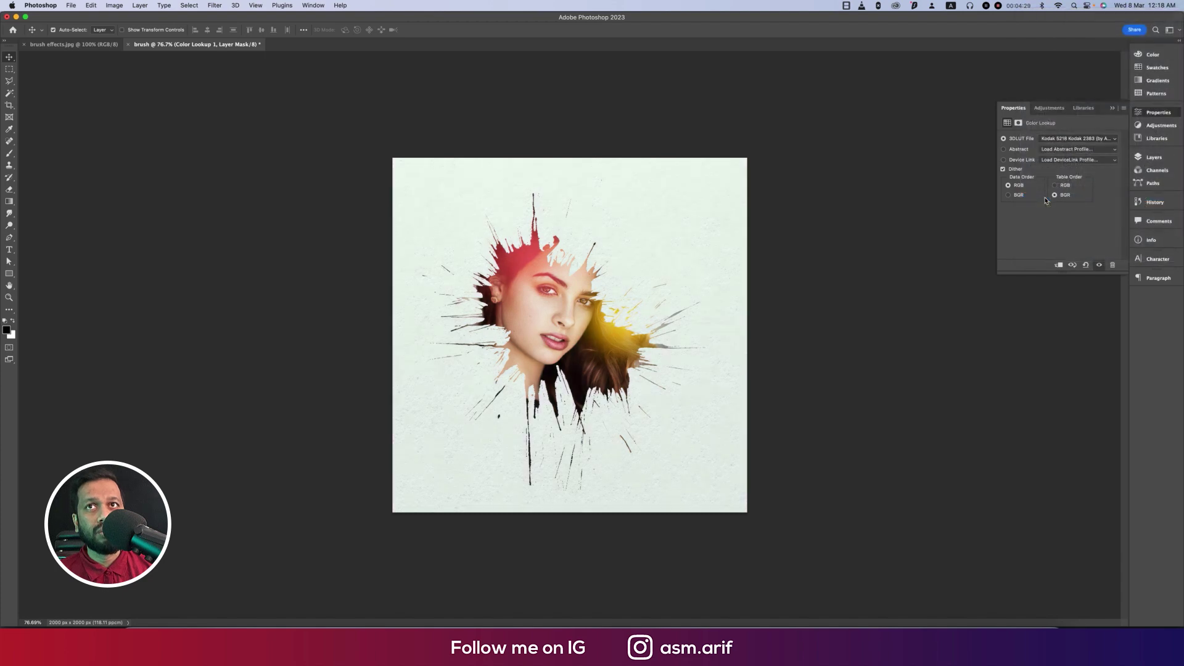
pyautogui.click(1096, 144)
pyautogui.click(1055, 115)
# - Set the Color Lookup layer's 3D LUT to Fuji ETERNA 250D Fuji 3510 and deselect the layer
pyautogui.click(1052, 142)
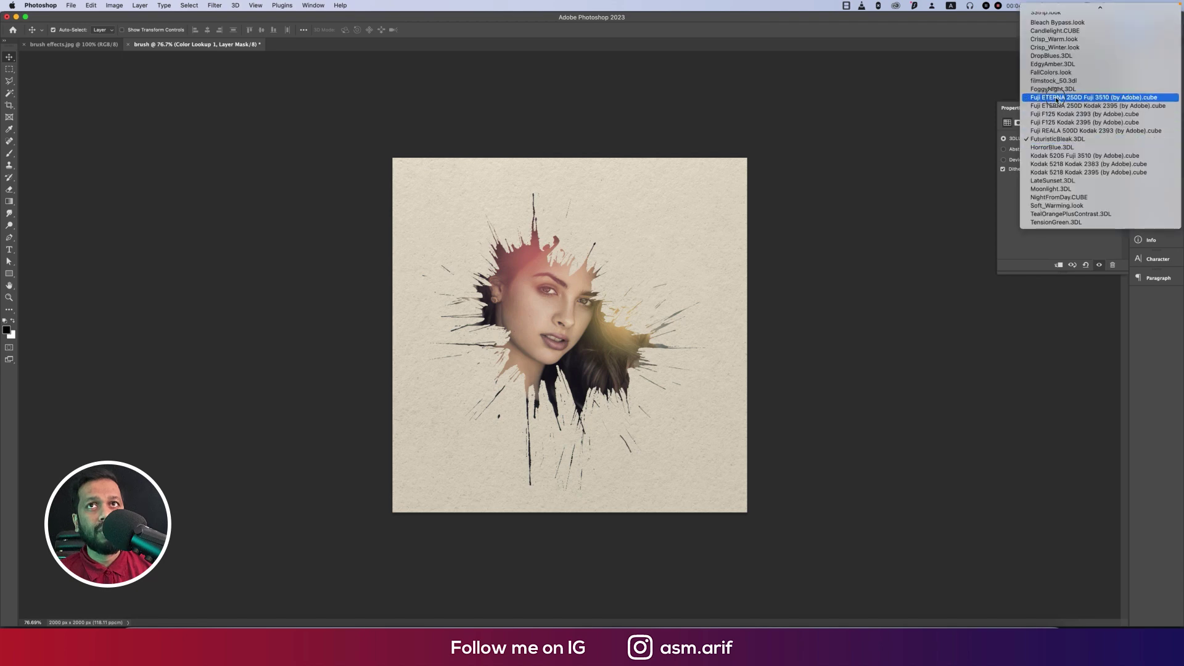
pyautogui.click(1056, 97)
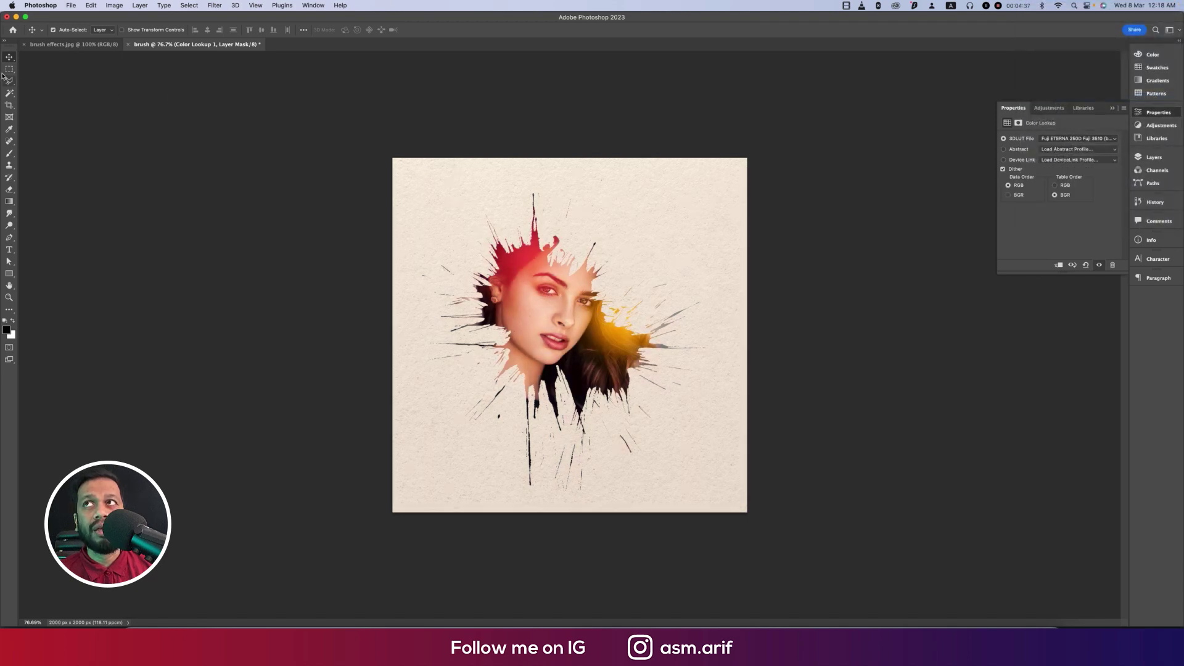
pyautogui.click(169, 203)
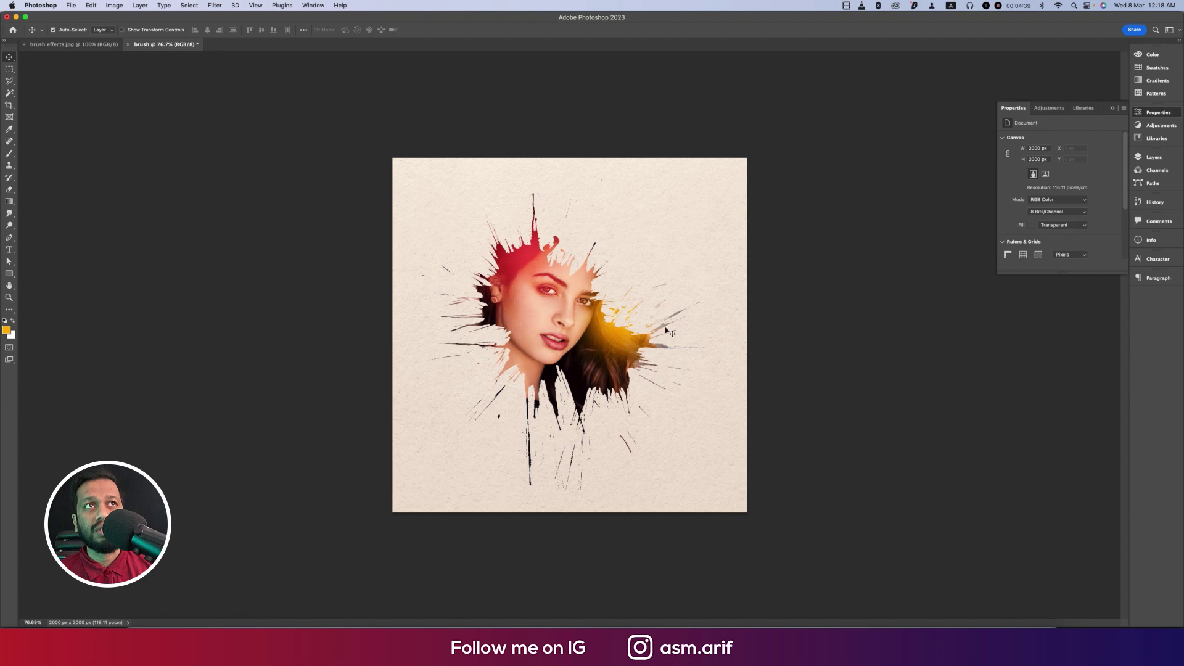
# - Lower the Color Lookup layer's opacity to about 41%, deselect it and fit the whole artwork to the window
pyautogui.click(1146, 159)
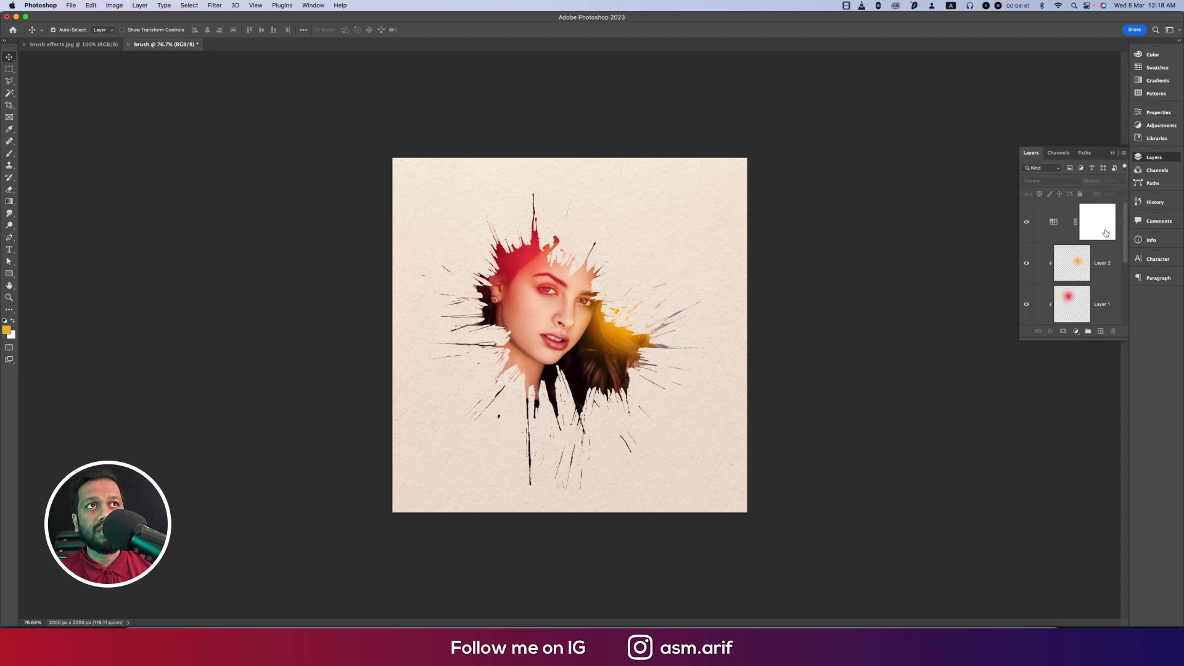
pyautogui.click(1097, 226)
pyautogui.click(1121, 193)
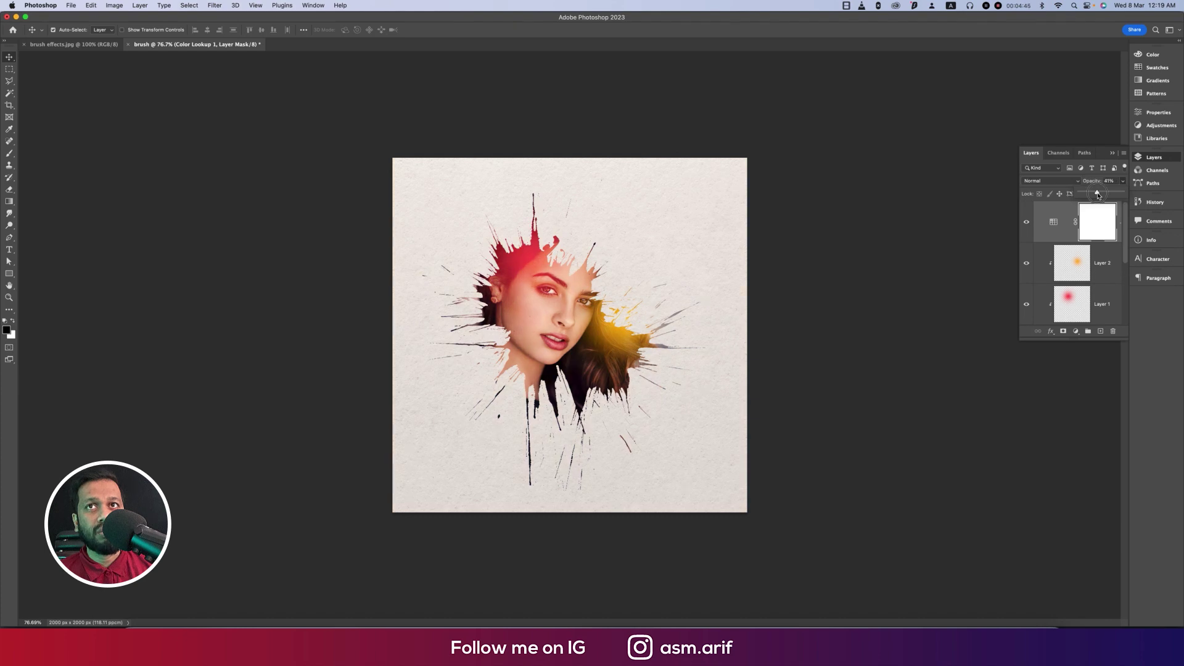
pyautogui.click(845, 308)
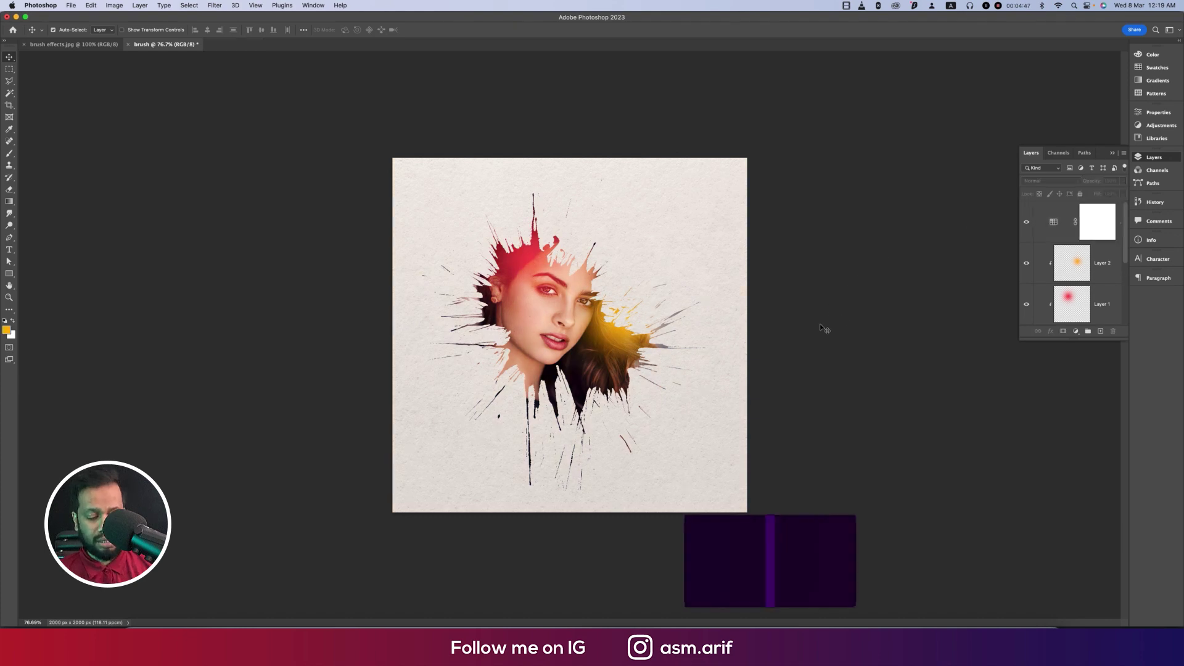
pyautogui.press('super+0')
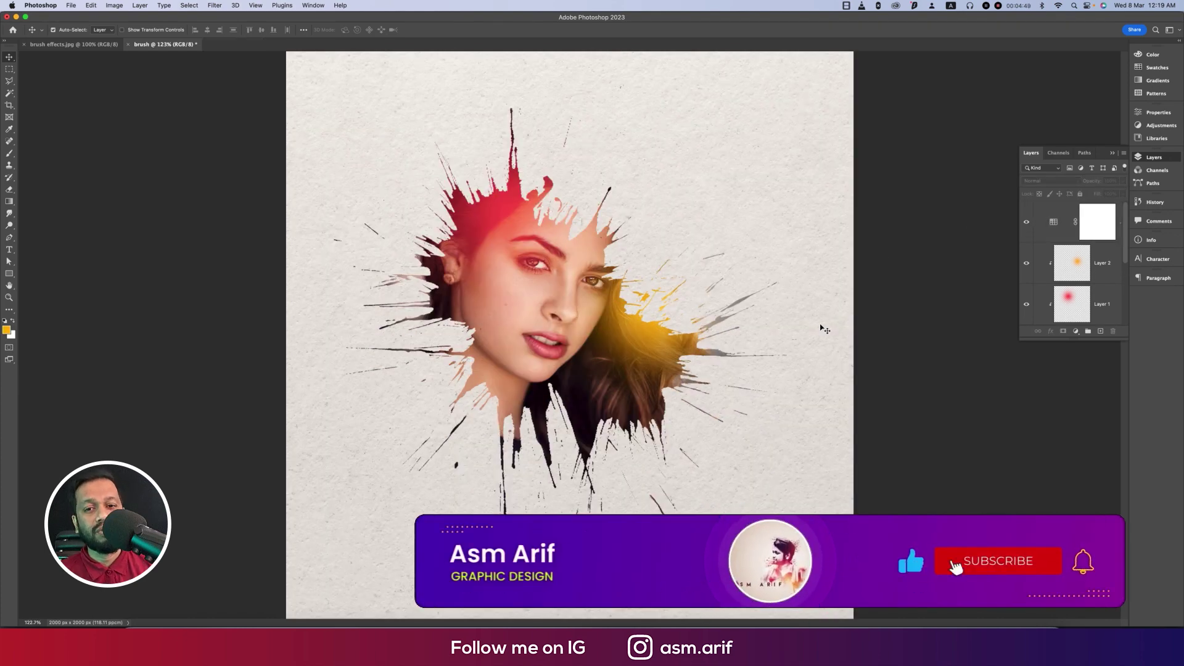